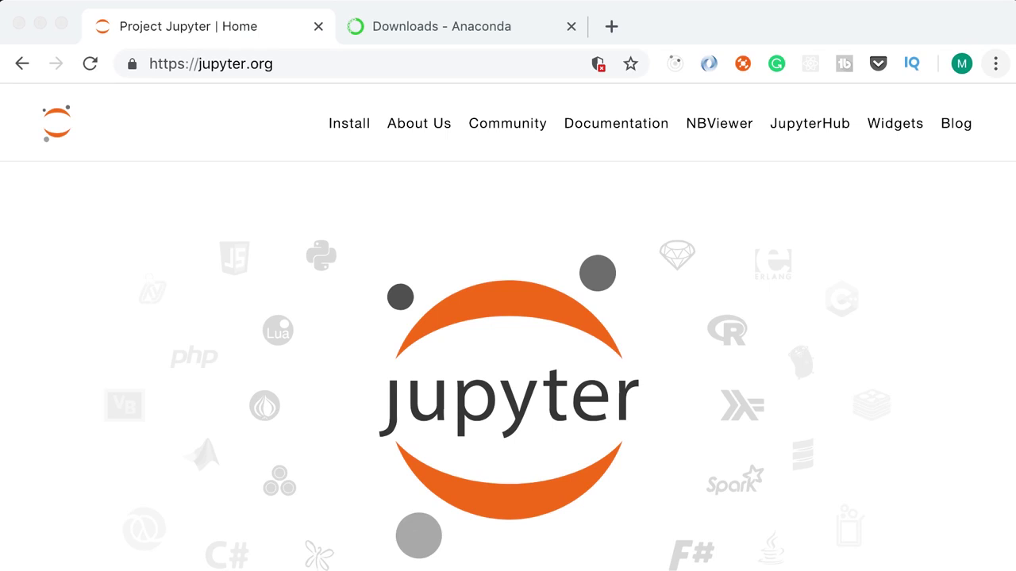
# Step: Download the Anaconda 2018.12 installer for macOS in the Python 3.7 version from the Anaconda downloads page
pyautogui.click(405, 27)
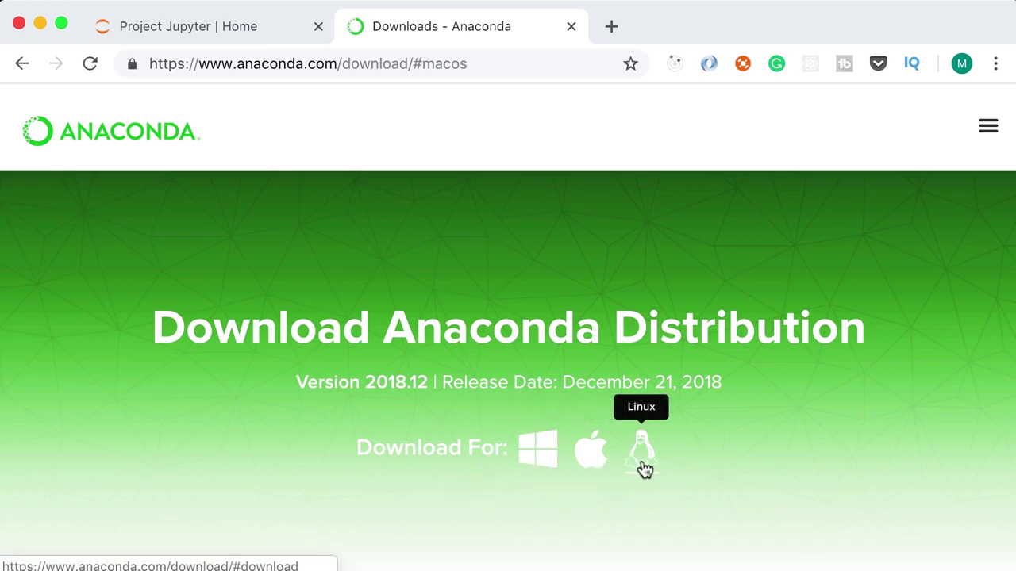
pyautogui.click(592, 464)
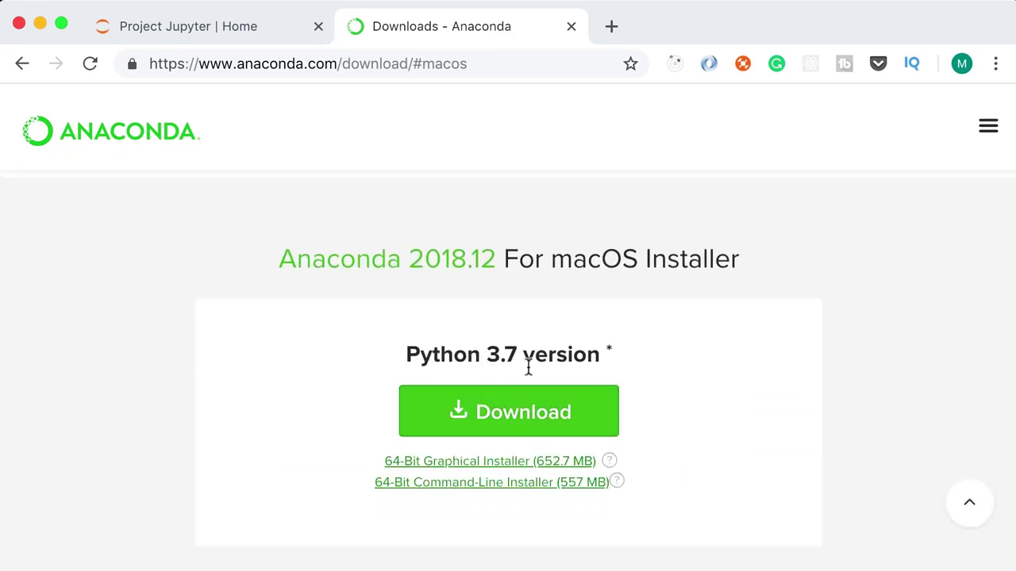
pyautogui.click(508, 411)
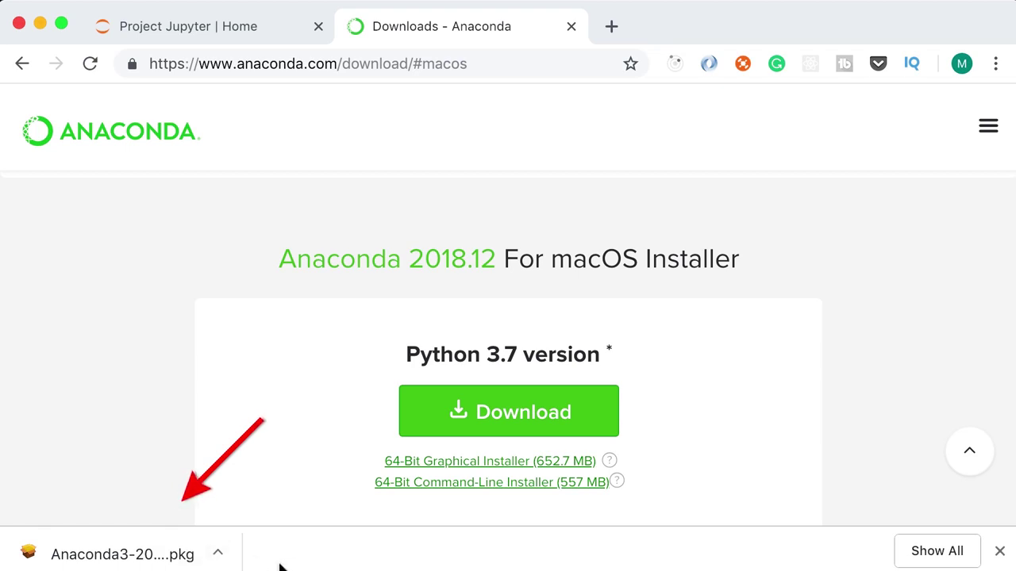
# Step: Launch the downloaded Anaconda3 package, proceed through the introduction and read-me pages, and agree to the software license
pyautogui.click(145, 555)
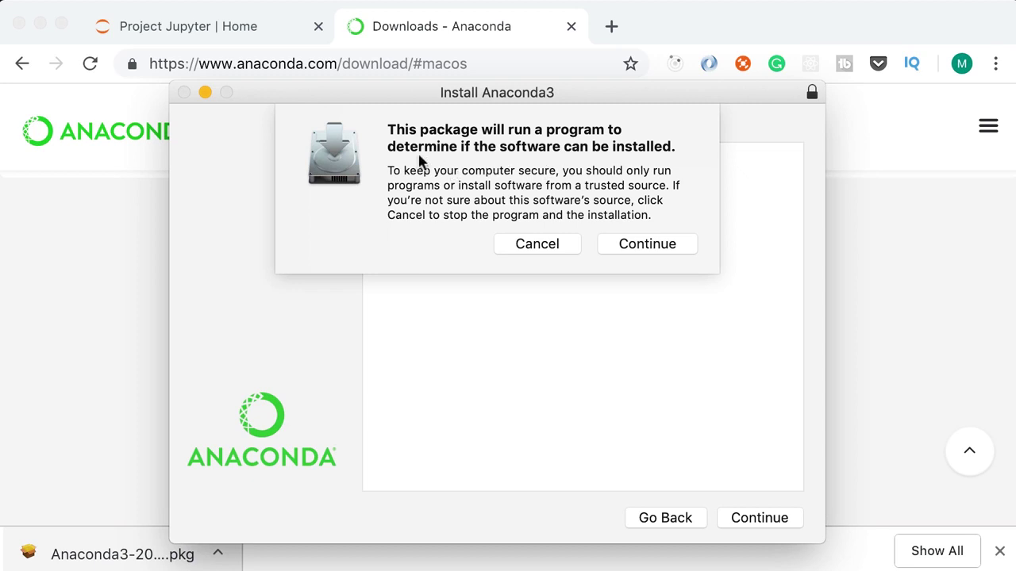
pyautogui.click(662, 245)
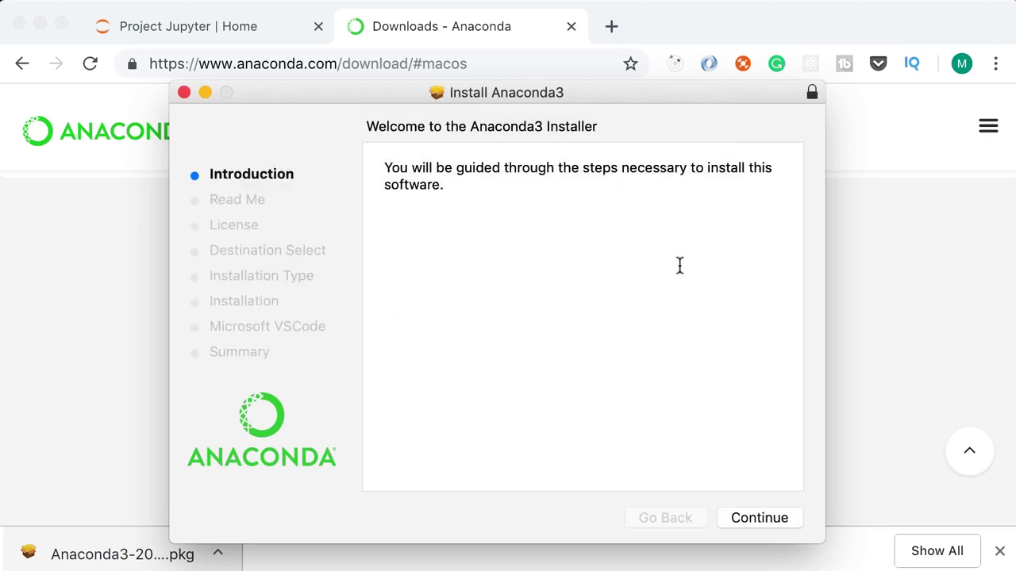
pyautogui.click(782, 519)
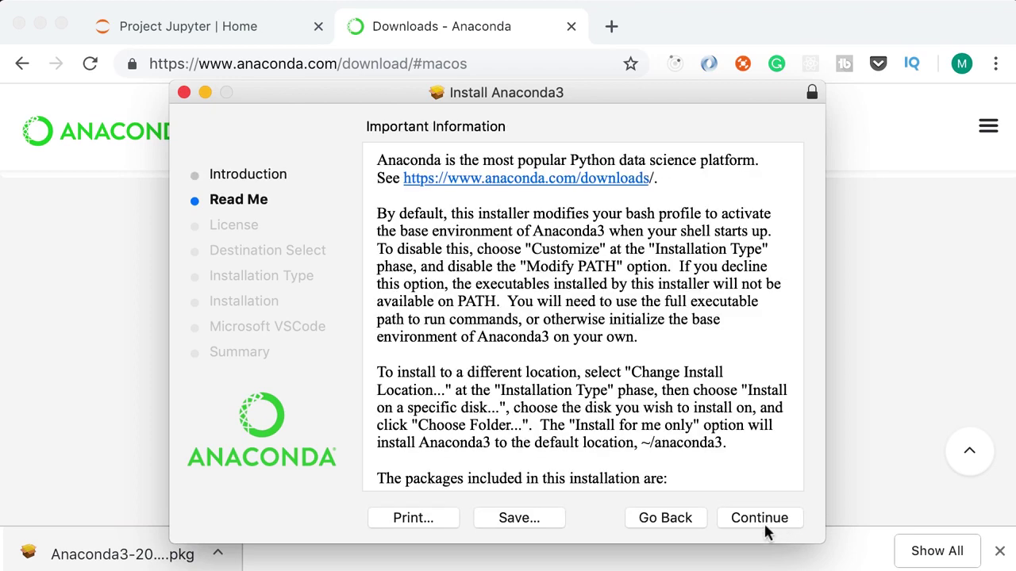
pyautogui.click(764, 521)
pyautogui.click(763, 522)
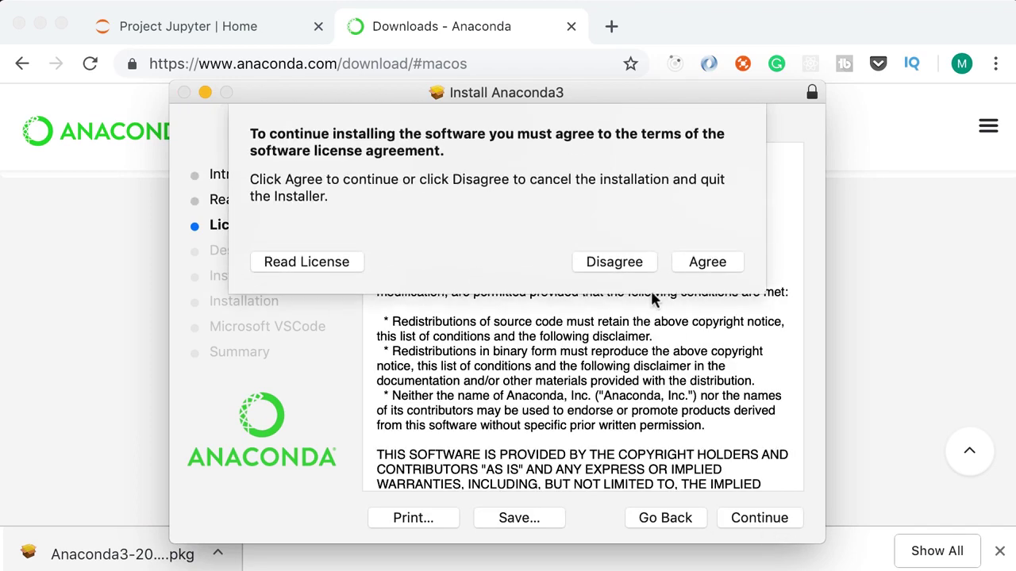
pyautogui.click(723, 266)
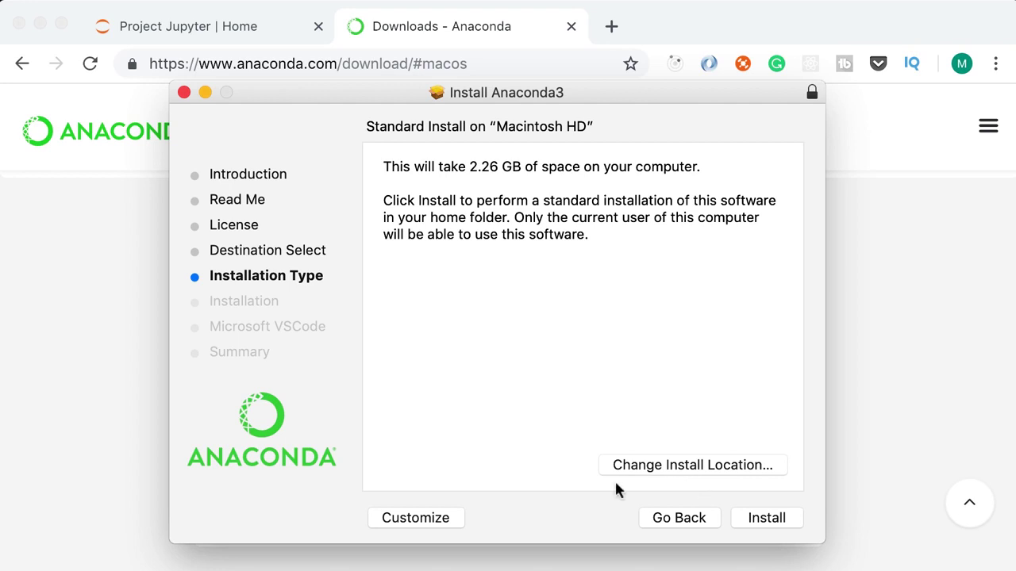
# Step: Run the standard Anaconda3 installation without Microsoft VSCode and finish by moving the installer to the Trash
pyautogui.click(766, 517)
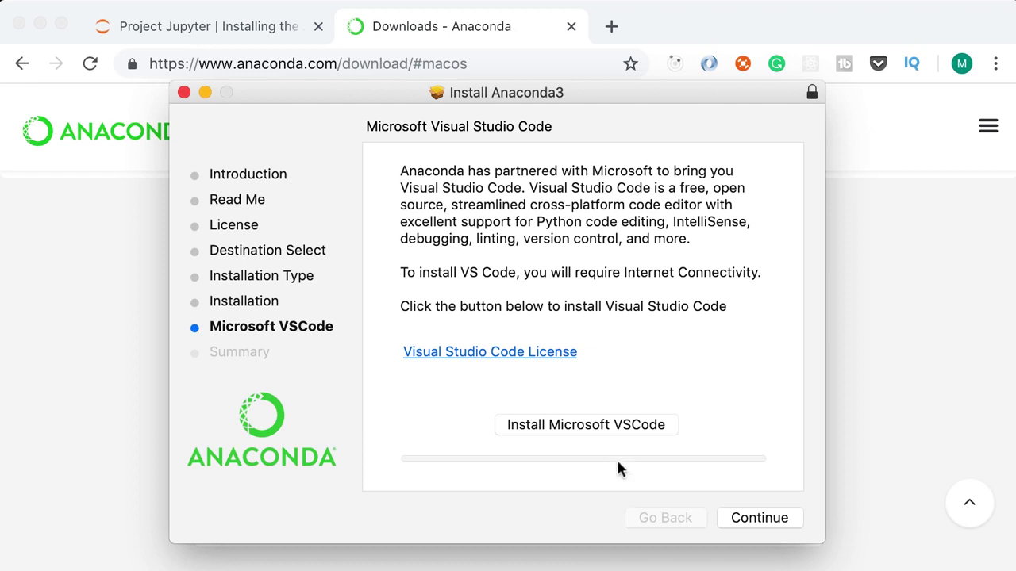
pyautogui.click(748, 518)
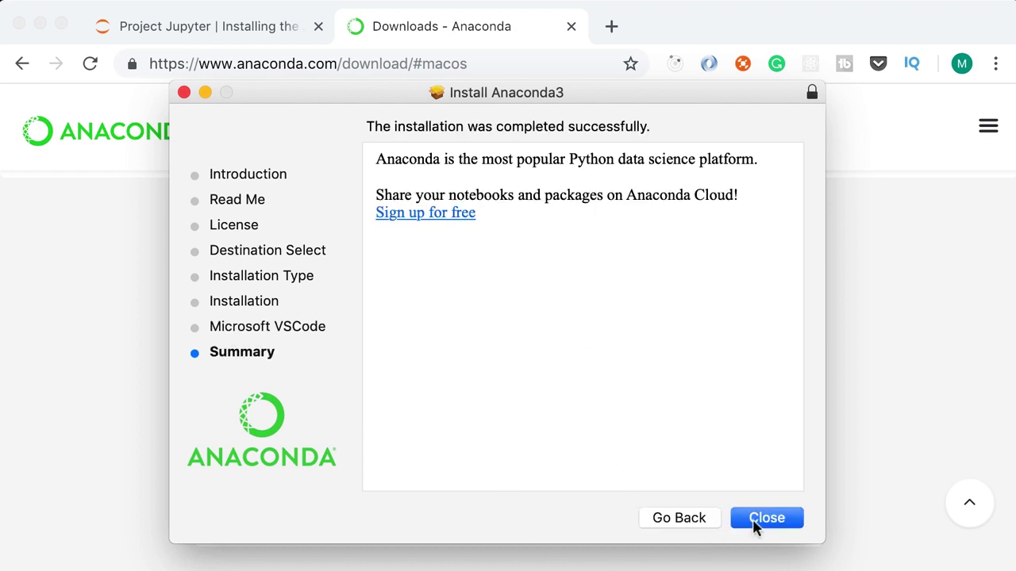
pyautogui.click(768, 524)
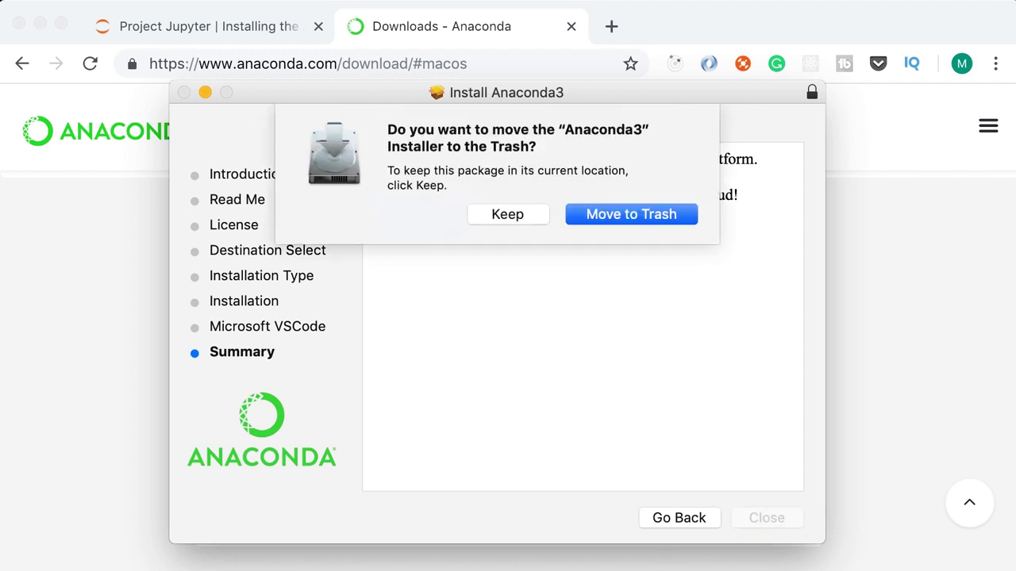
pyautogui.click(656, 214)
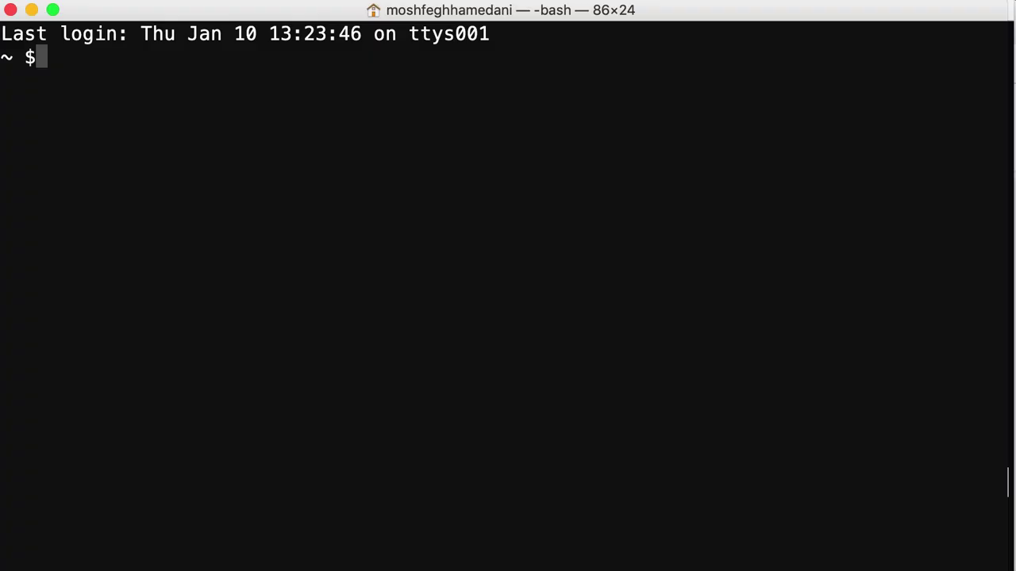
# Step: Start the notebook server from the Terminal with the command "jupyter notebook"
pyautogui.write('jupyter ')
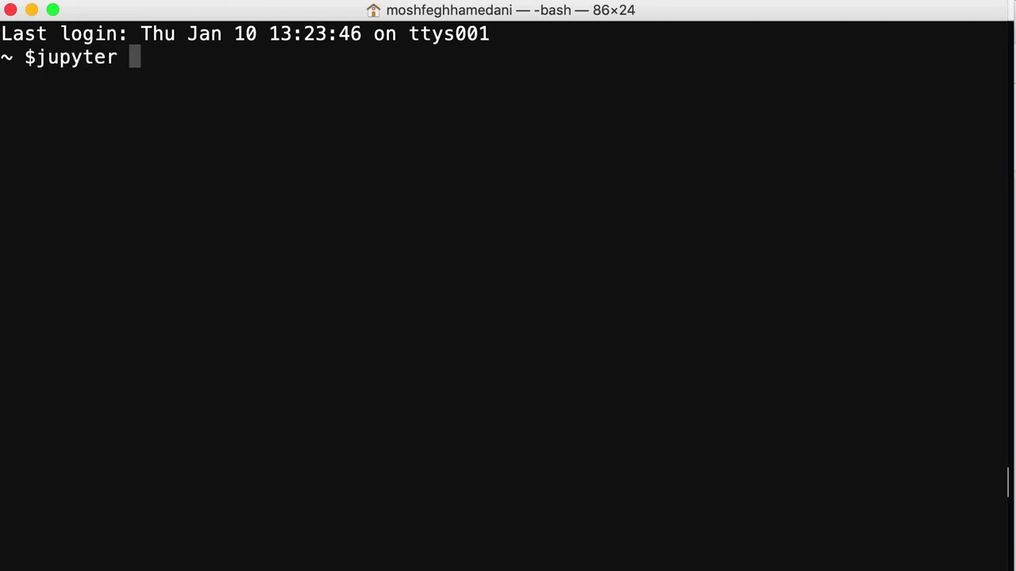
pyautogui.write('notebook')
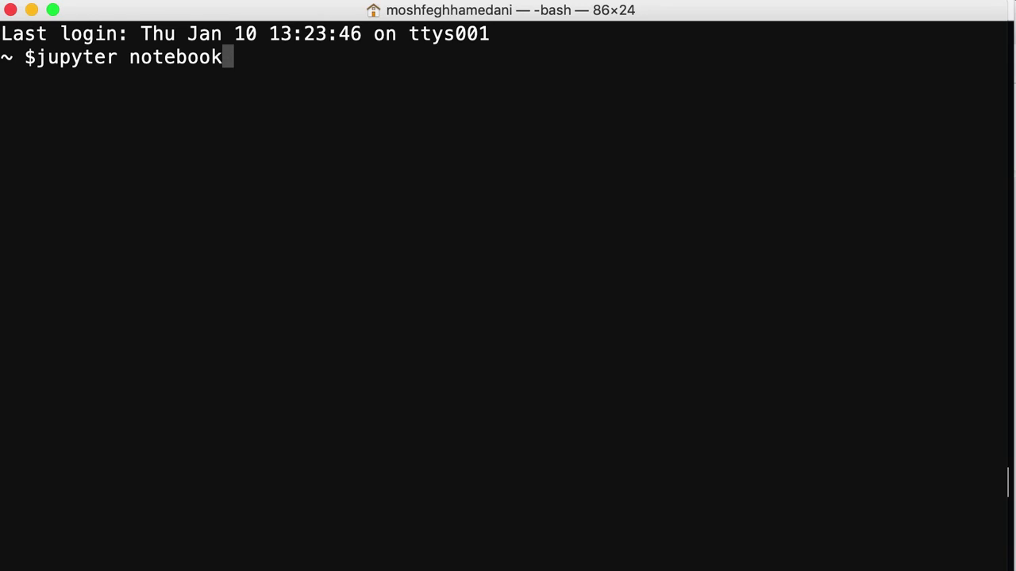
pyautogui.press('Return')
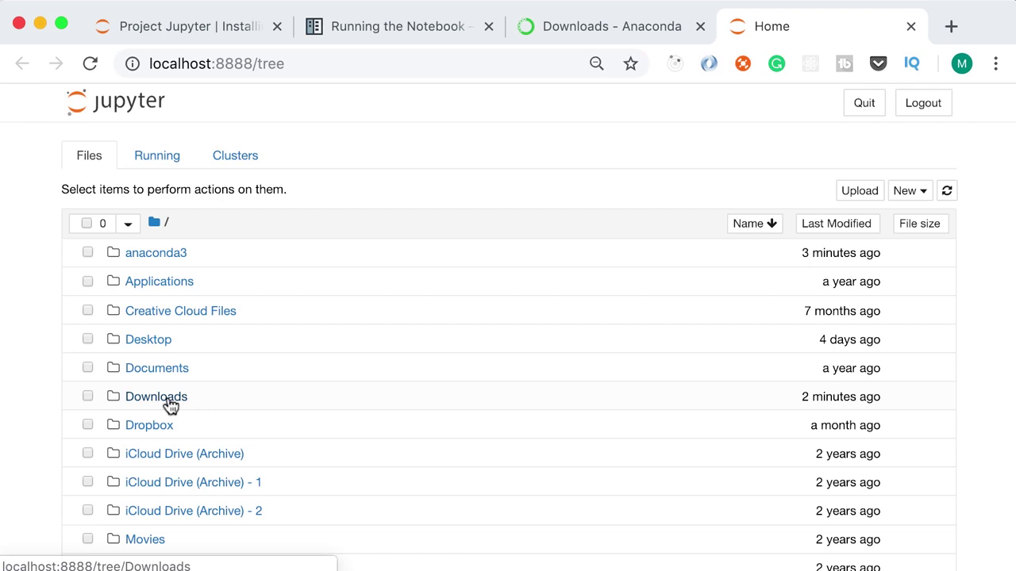
# Step: Create a new Python 3 notebook inside the Desktop folder
pyautogui.click(149, 340)
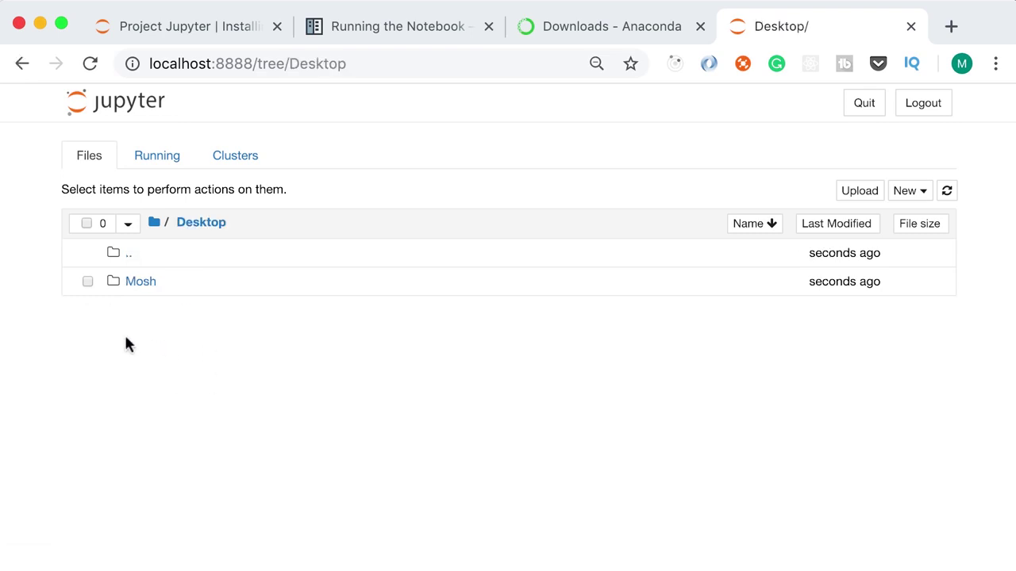
pyautogui.click(920, 200)
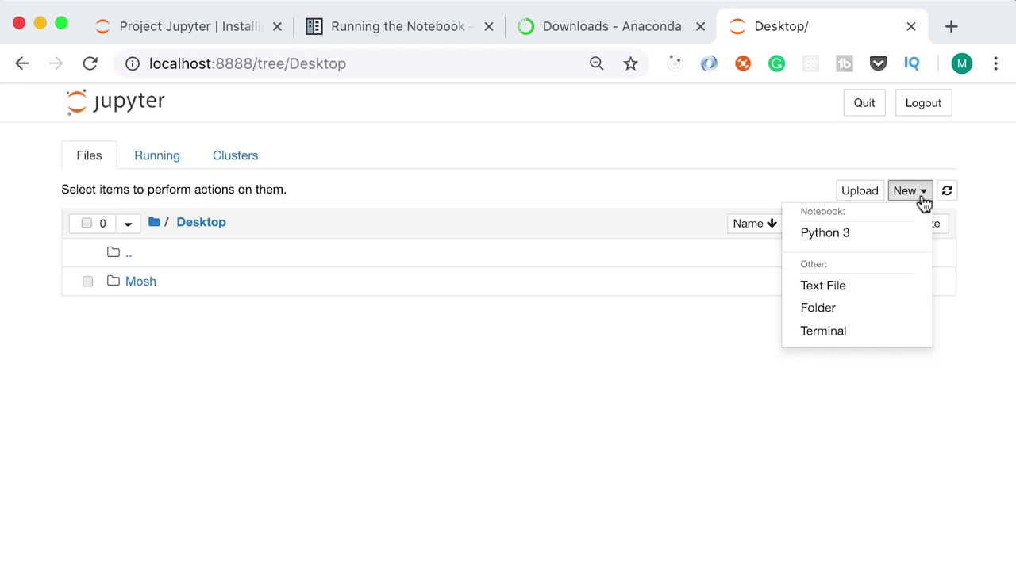
pyautogui.click(869, 238)
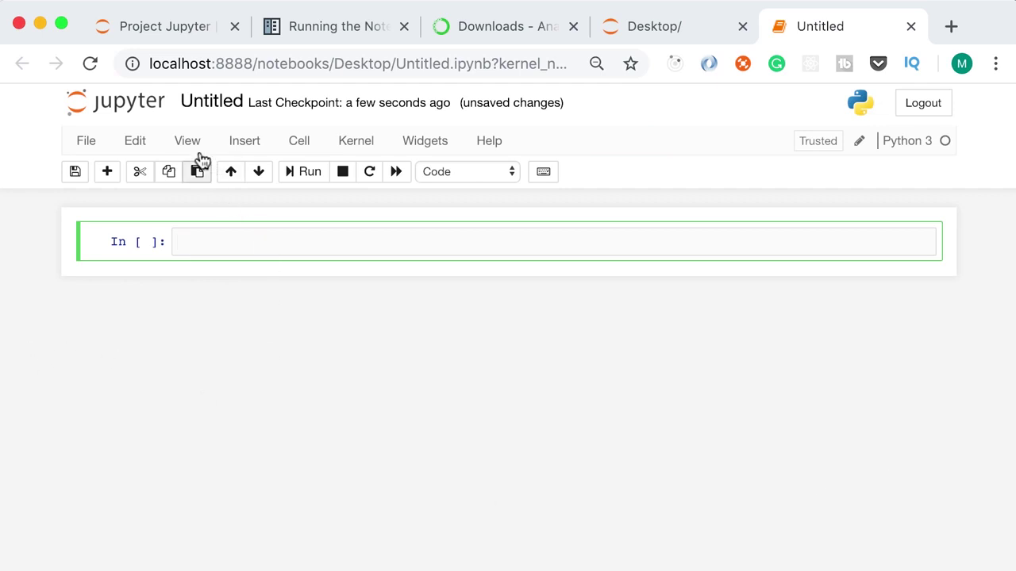
# Step: Rename the untitled notebook as HelloWorld
pyautogui.click(199, 106)
pyautogui.write('HelloWorld')
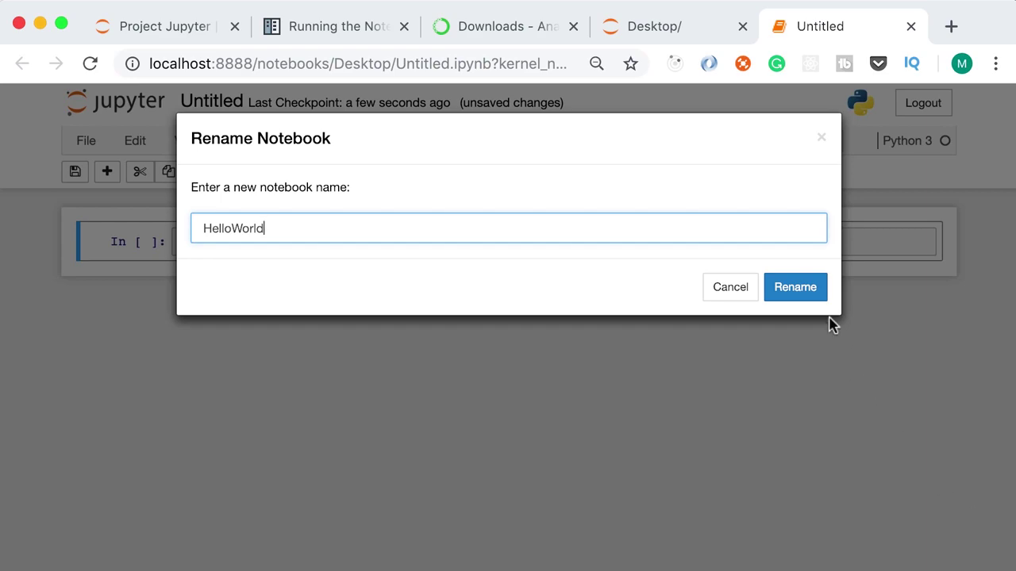
pyautogui.click(808, 289)
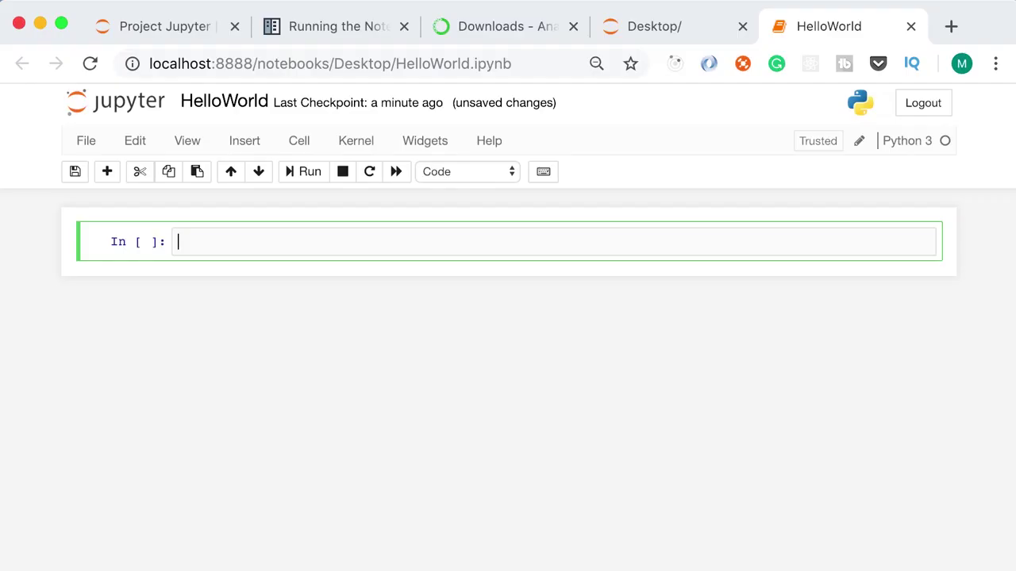
# Step: Enter print('Hello World') in the first cell, run it and highlight its output
pyautogui.write("print('Hello World")
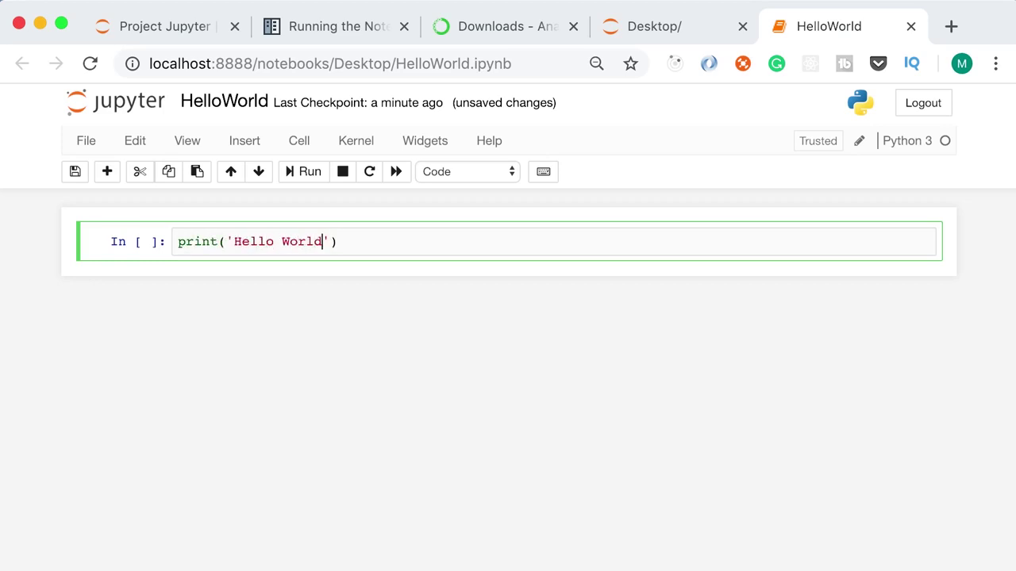
pyautogui.click(293, 180)
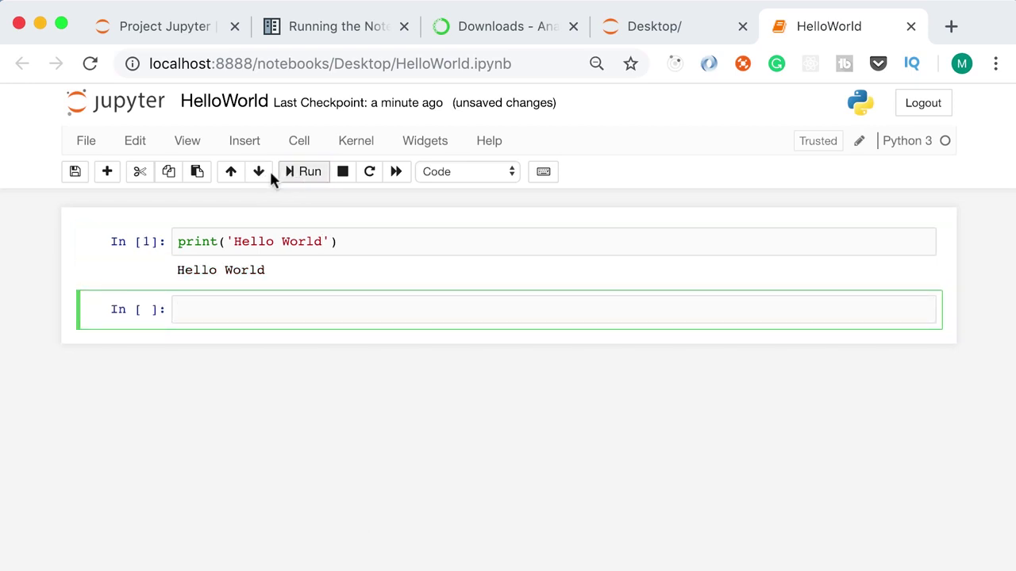
pyautogui.moveTo(263, 269); pyautogui.dragTo(185, 268)
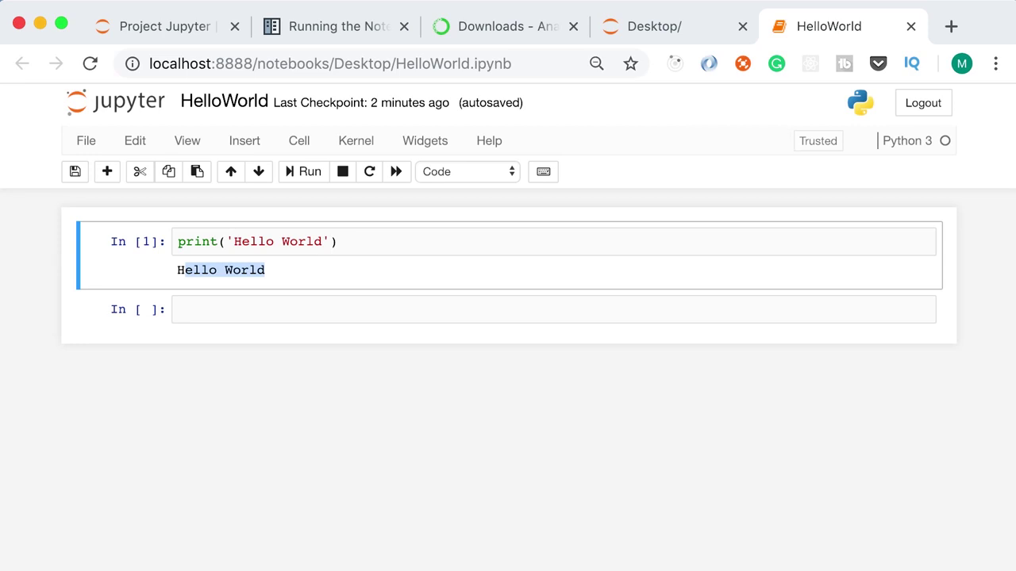
# Step: Switch to the Kaggle site, search for "video game sales" and open the Video Game Sales dataset
pyautogui.press('super+Tab')
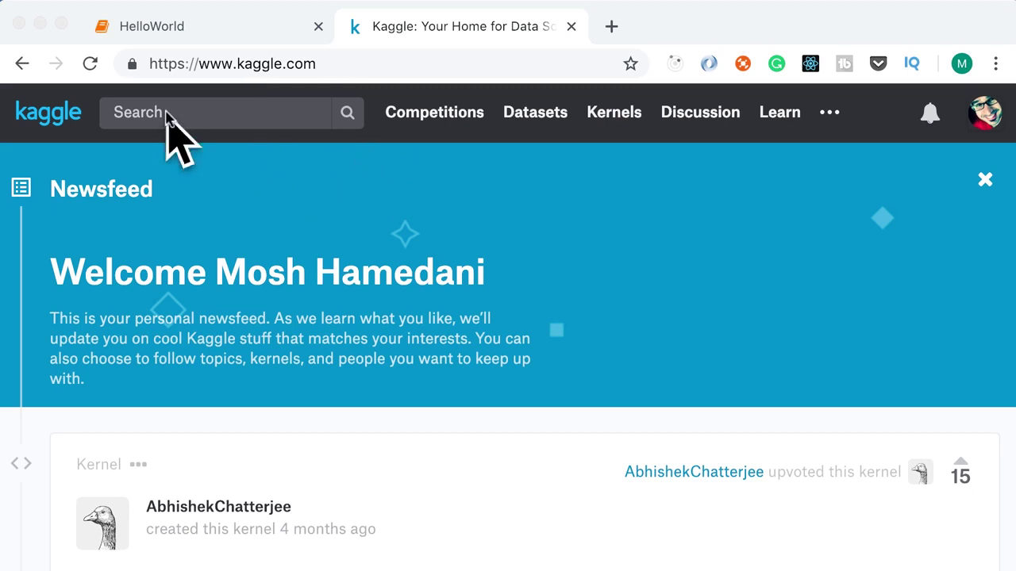
pyautogui.click(378, 316)
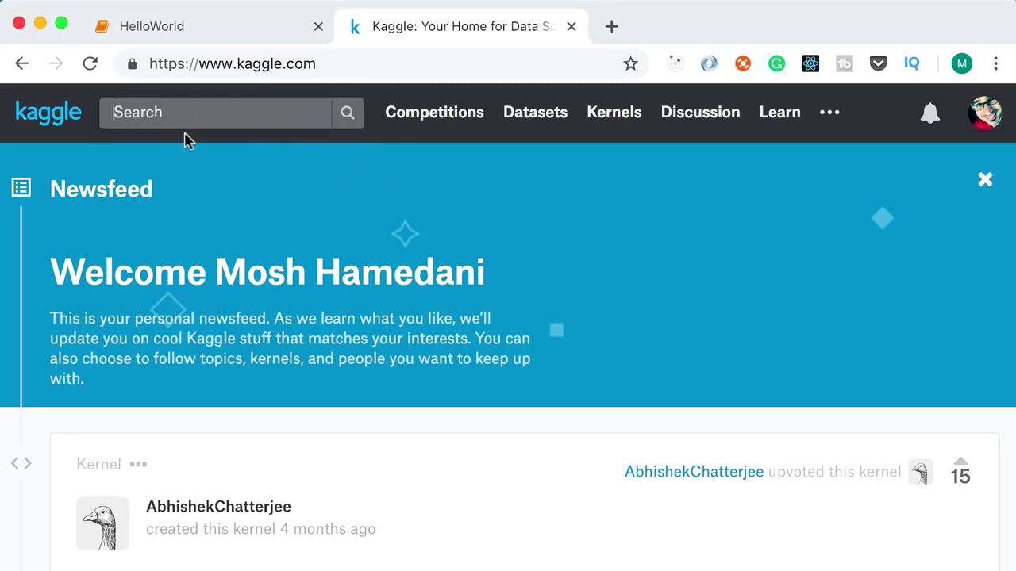
pyautogui.write('video ga')
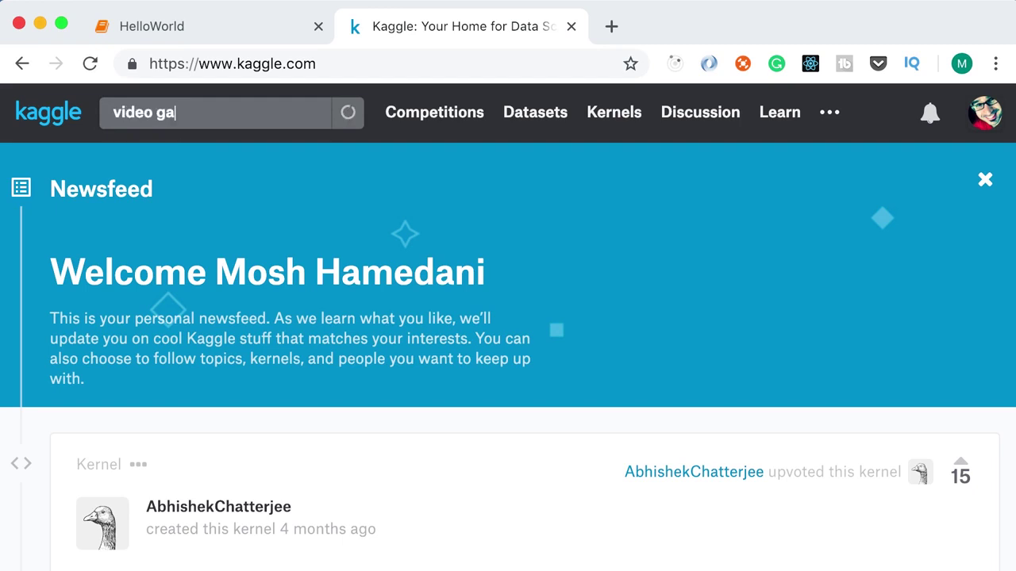
pyautogui.write('me sales')
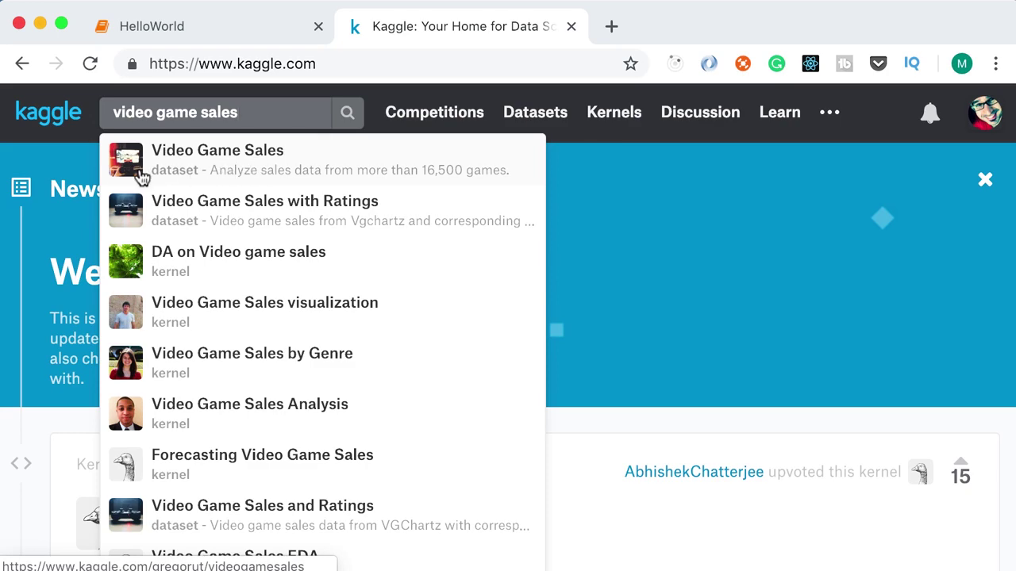
pyautogui.click(197, 173)
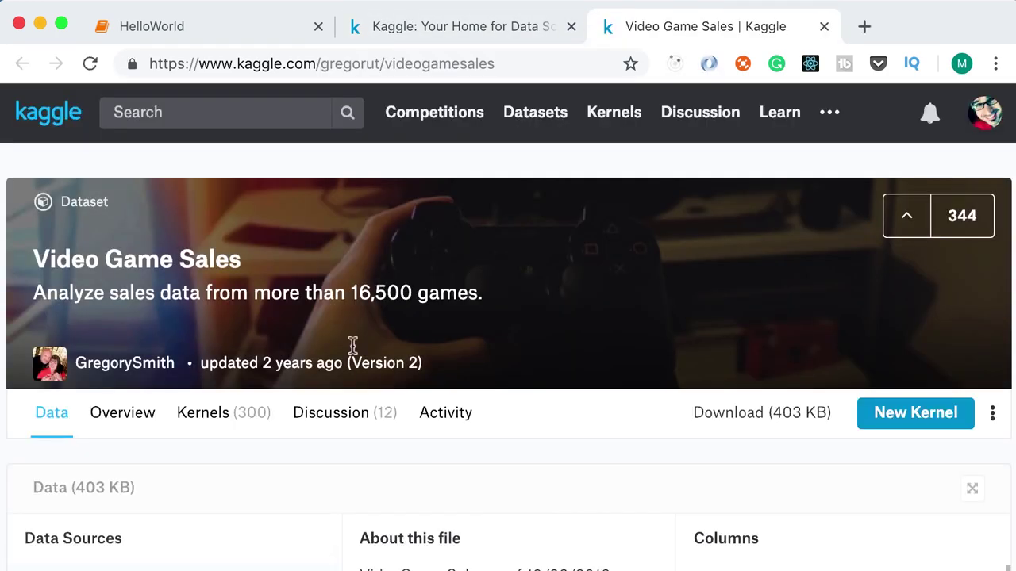
# Step: Examine the Video Game Sales dataset's description, column list and the first rows of vgsales.csv
pyautogui.moveTo(113, 296); pyautogui.dragTo(181, 296)
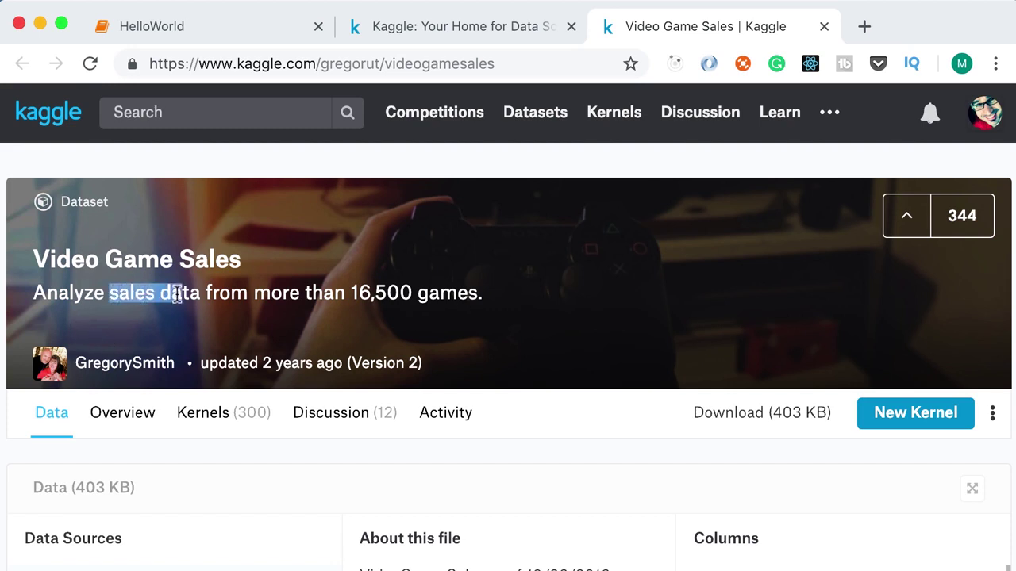
pyautogui.moveTo(350, 295); pyautogui.dragTo(578, 333)
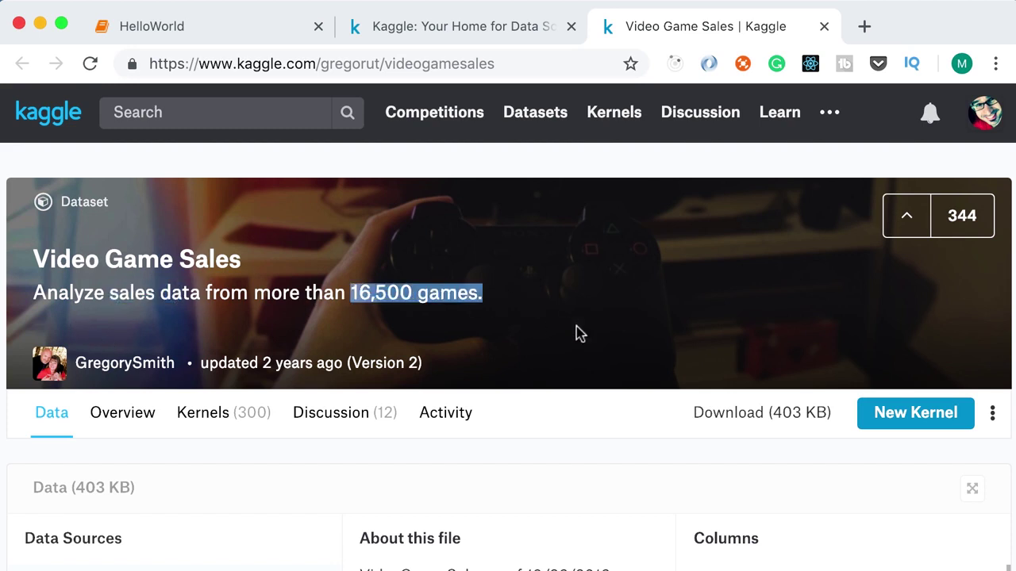
pyautogui.scroll(-4, 578, 334)
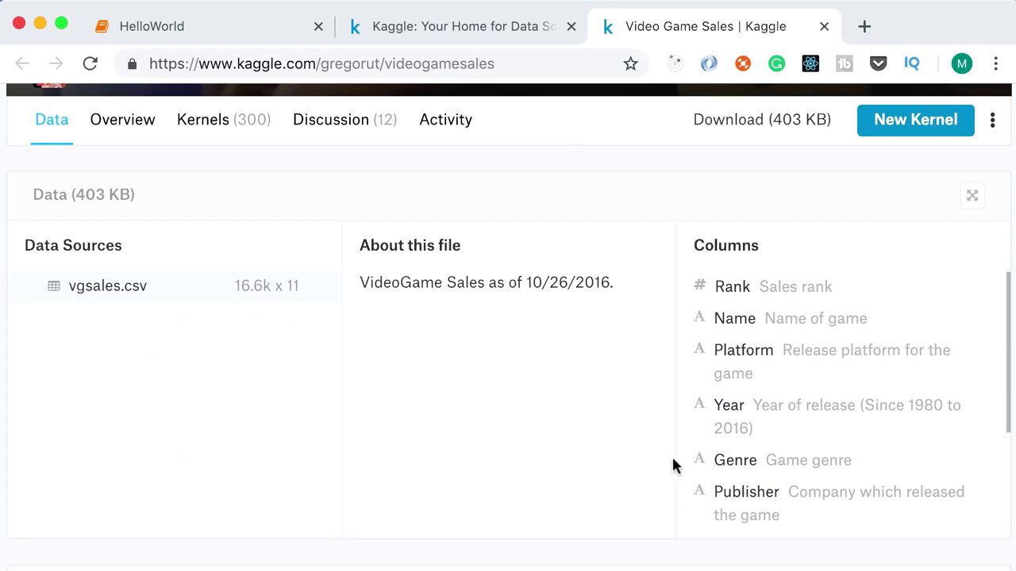
pyautogui.scroll(-5, 672, 454)
pyautogui.scroll(-1, 671, 466)
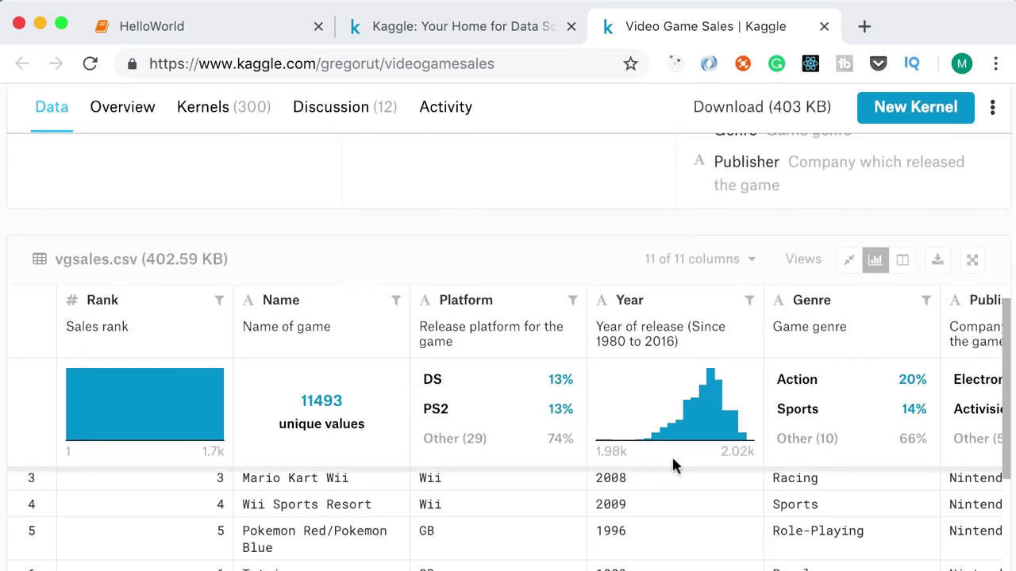
pyautogui.scroll(1, 829, 540)
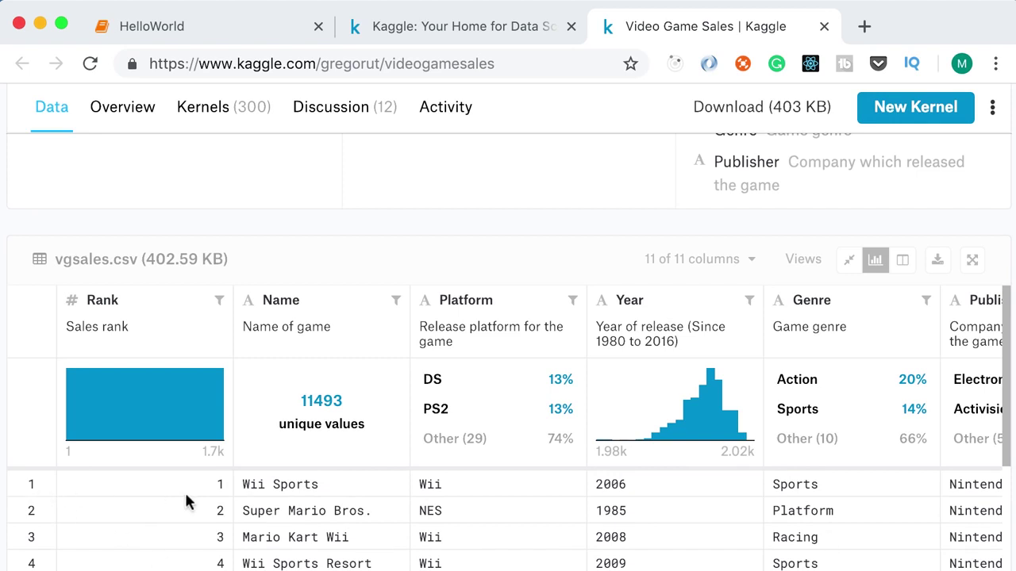
pyautogui.moveTo(243, 484); pyautogui.dragTo(319, 482)
pyautogui.doubleClick(435, 483)
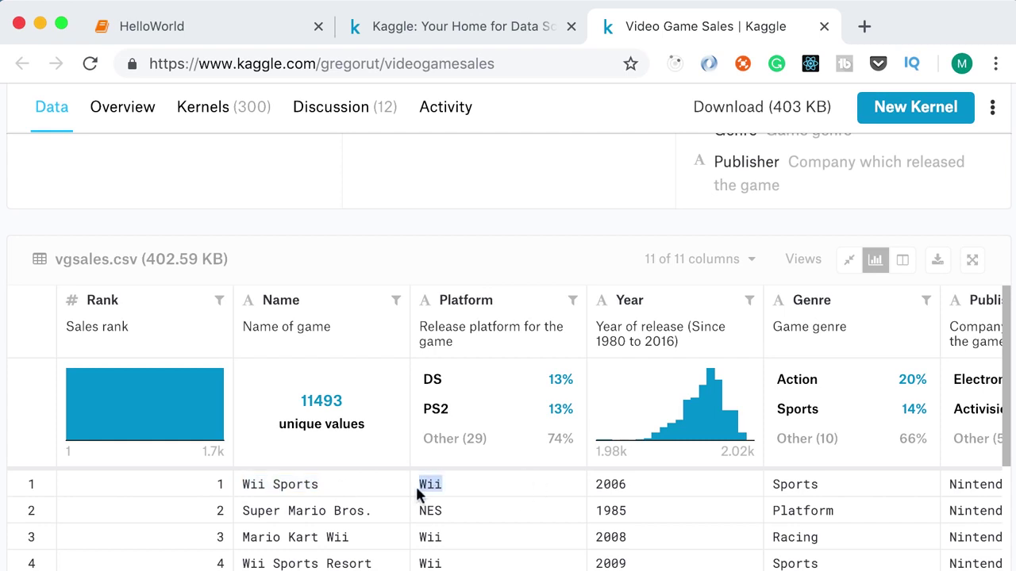
pyautogui.doubleClick(608, 488)
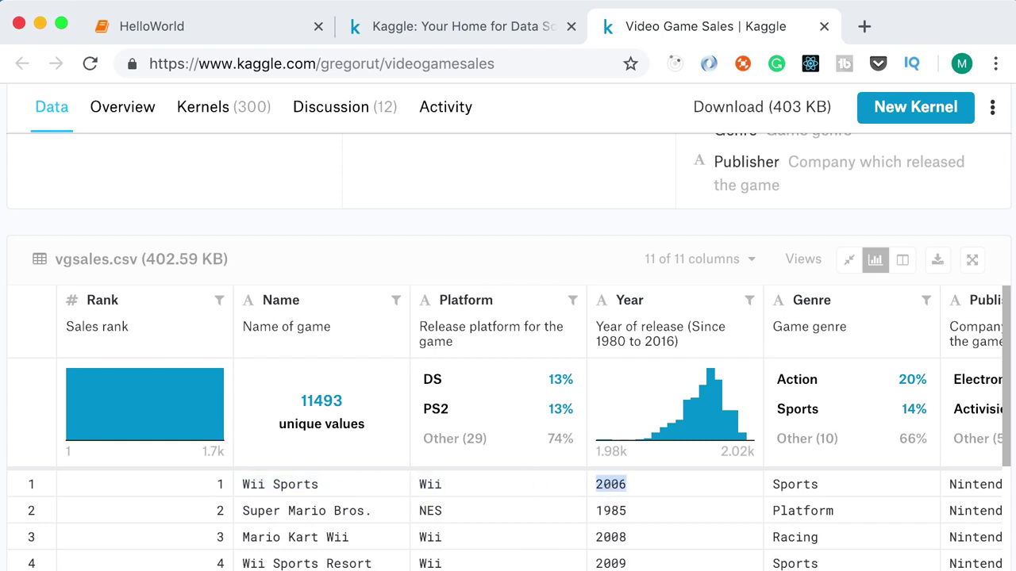
# Step: Download the Video Game Sales dataset and move vgsales.csv from Downloads to the Desktop, alongside HelloWorld.ipynb
pyautogui.scroll(10, 623, 407)
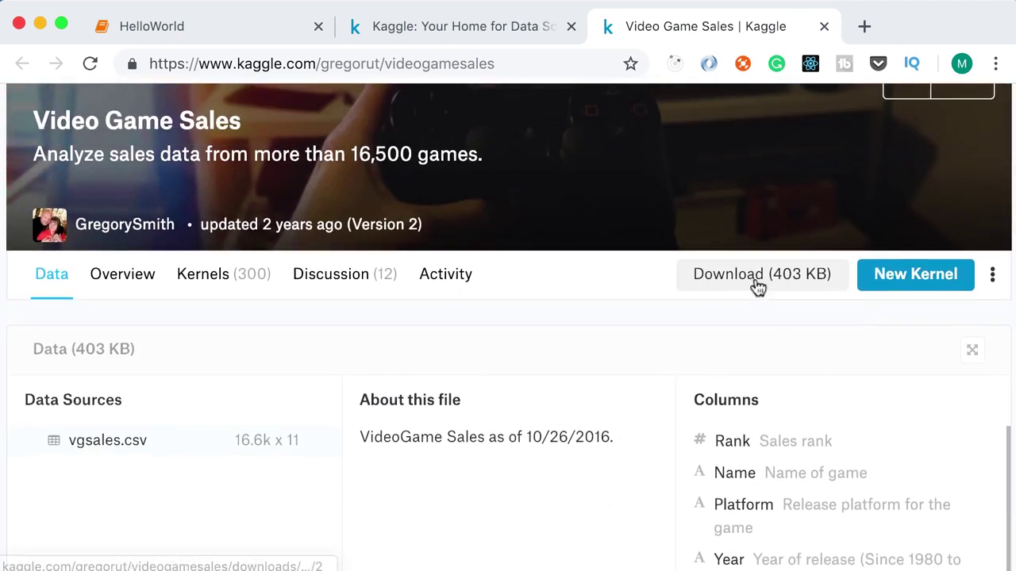
pyautogui.click(772, 277)
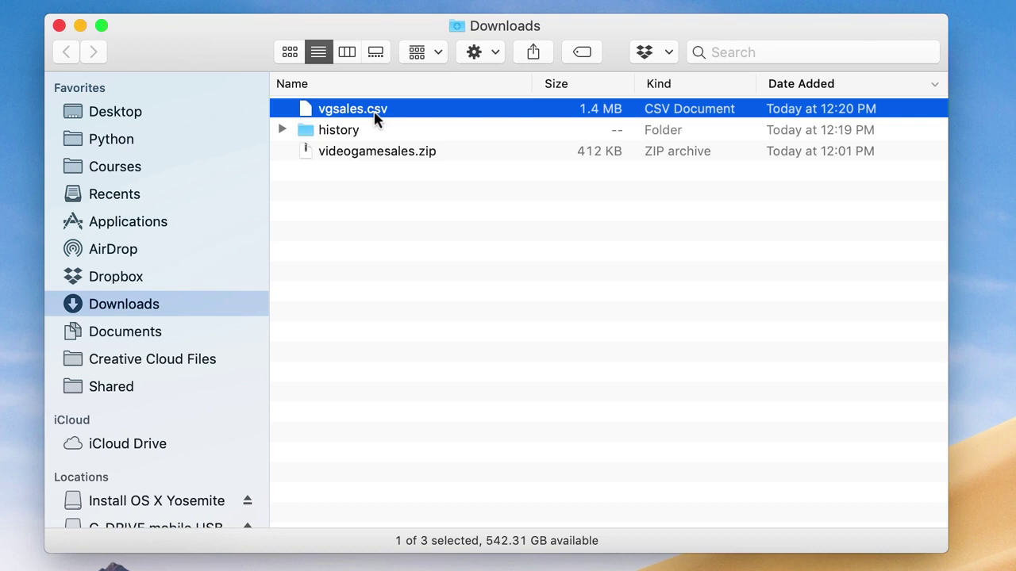
pyautogui.moveTo(376, 118); pyautogui.dragTo(125, 119)
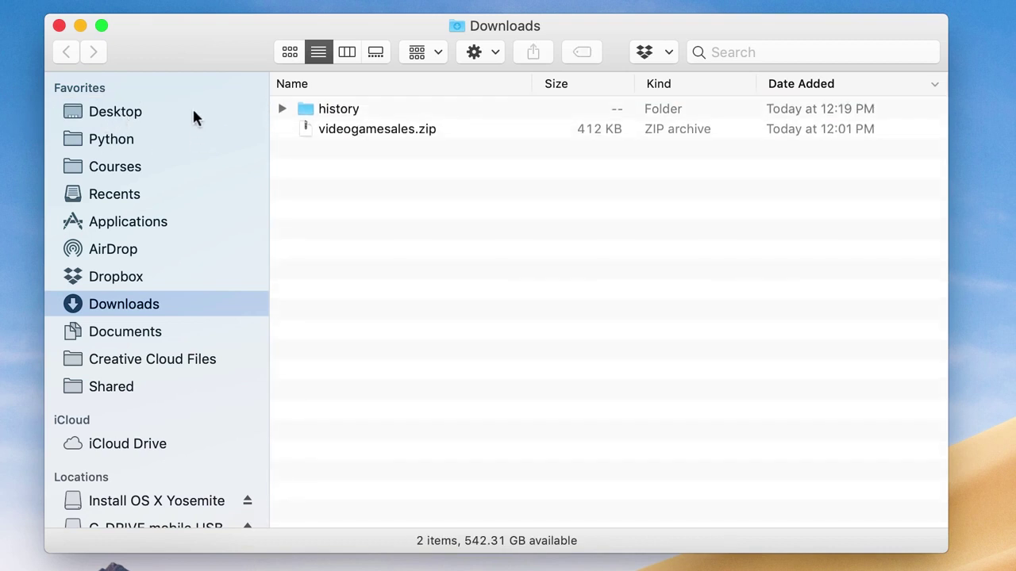
pyautogui.click(146, 113)
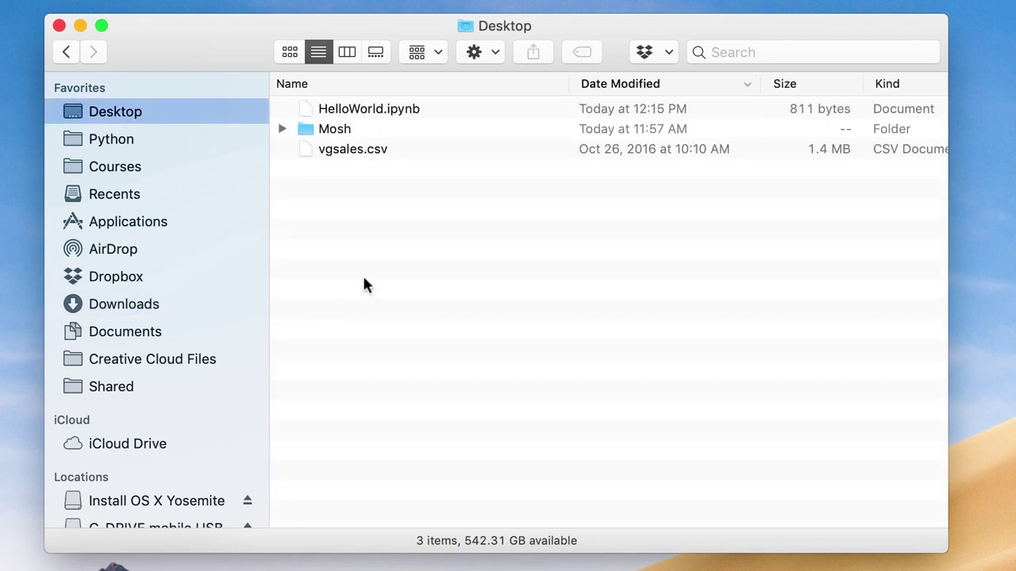
pyautogui.click(366, 117)
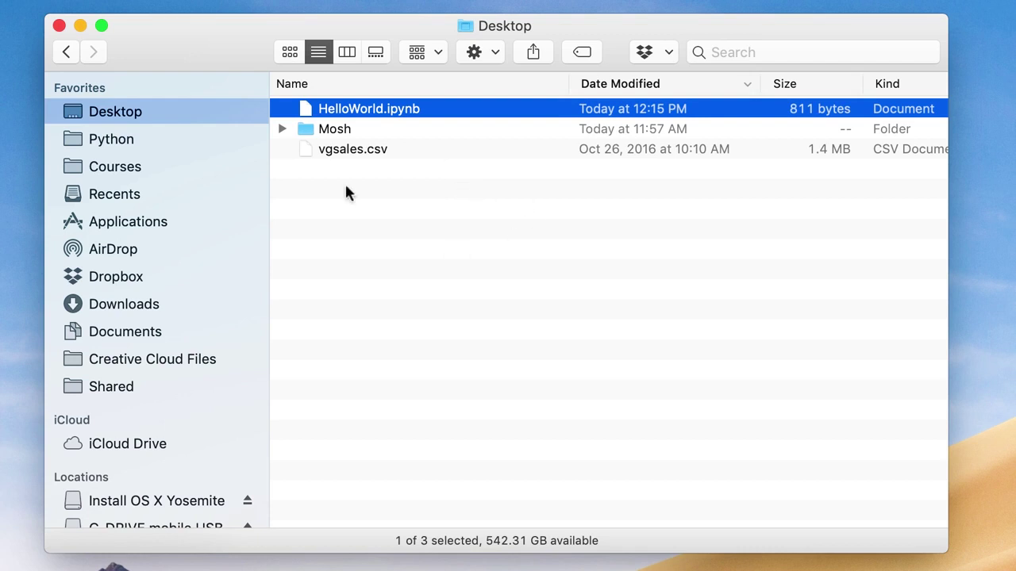
pyautogui.click(368, 153)
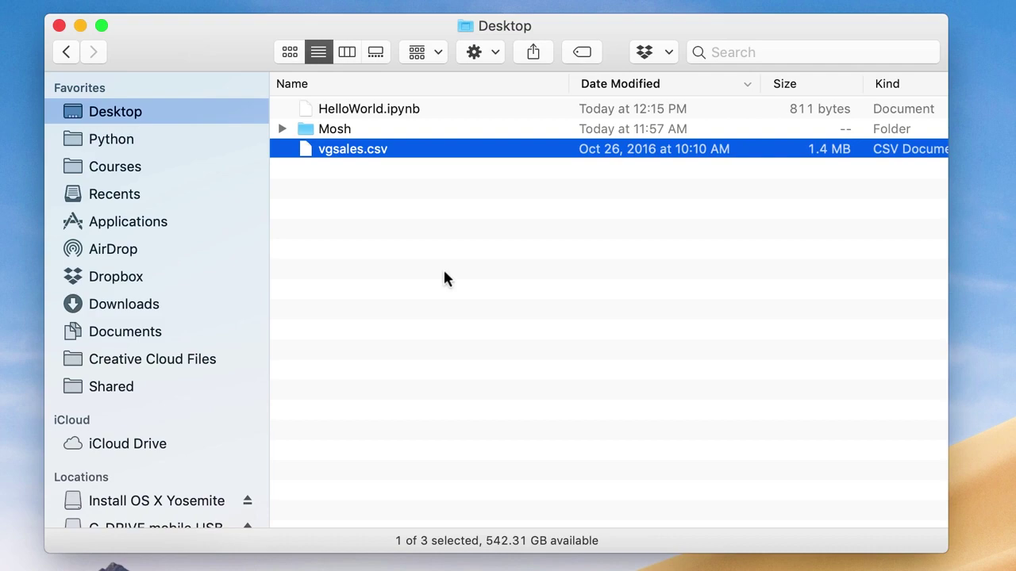
# Step: Switch to the HelloWorld Jupyter notebook and replace the first cell's code with import pandas as pd
pyautogui.press('super+Tab')
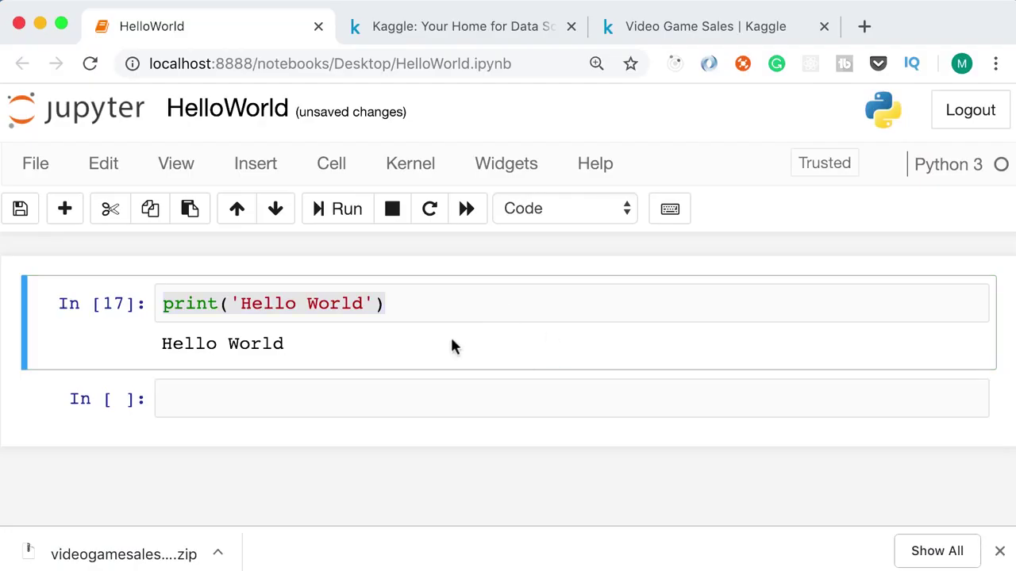
pyautogui.click(431, 306)
pyautogui.press('super+a')
pyautogui.press('BackSpace')
pyautogui.write('import pandas')
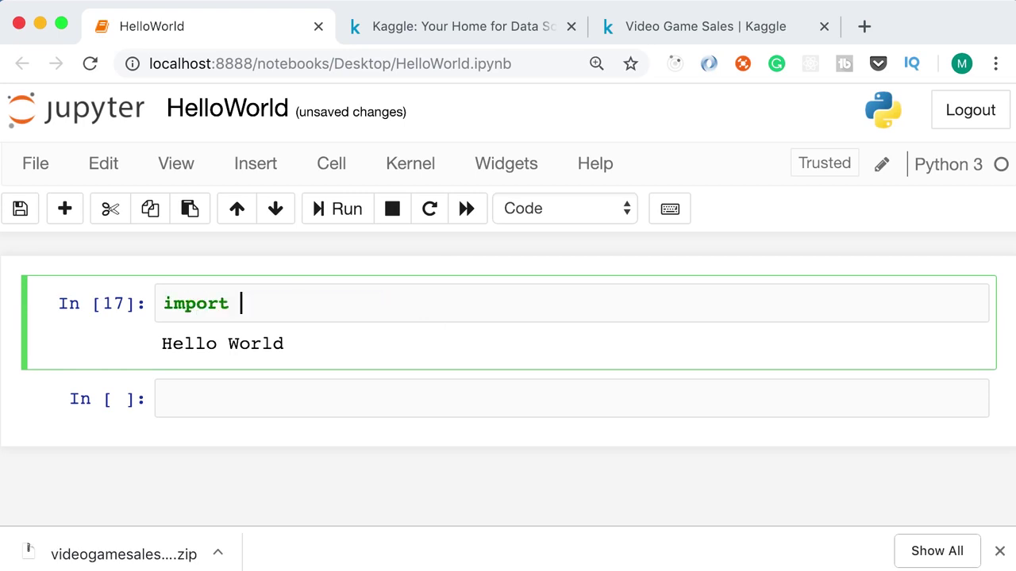
pyautogui.write(' as pd')
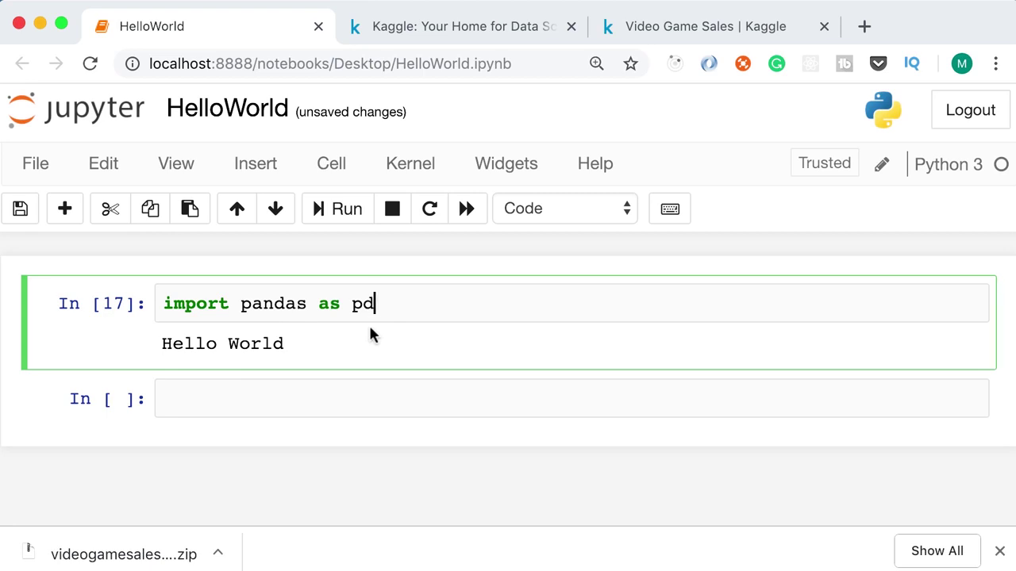
# Step: Add the line df = pd.read_csv('vgsales.csv') below the import and run the cell
pyautogui.press('Return')
pyautogui.write('pd.rea')
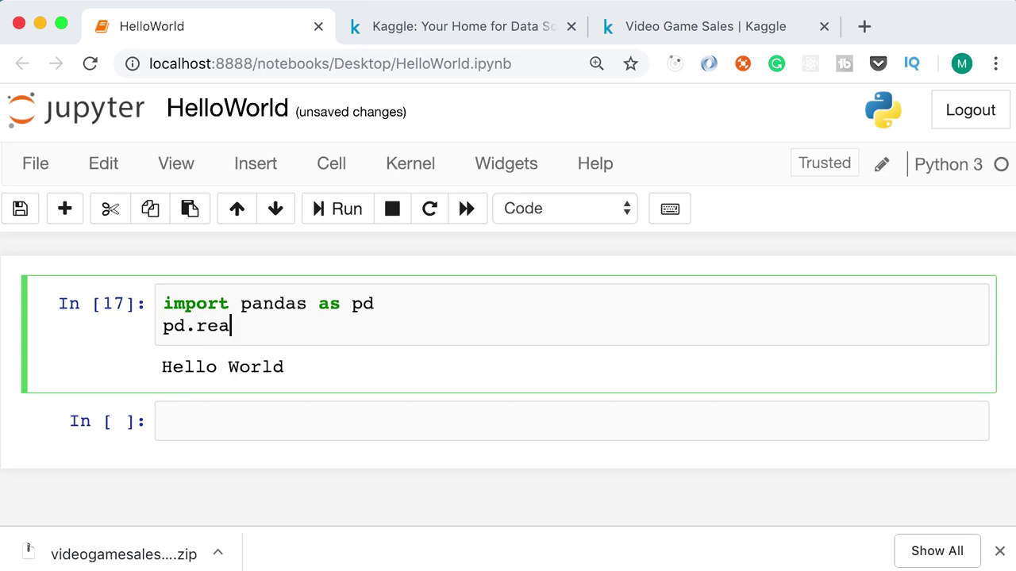
pyautogui.write("d_csv('vgsales.csv")
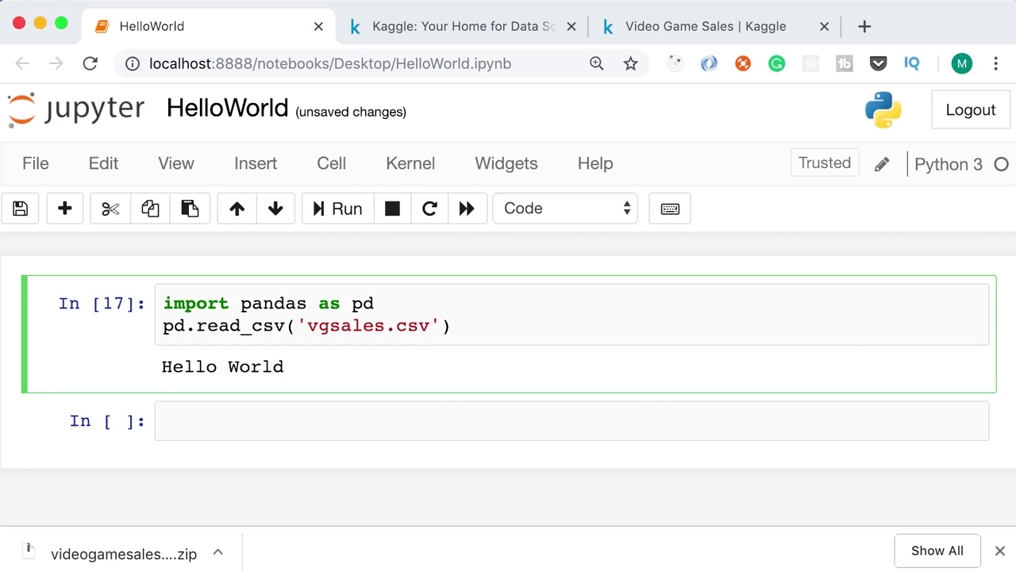
pyautogui.click(164, 325)
pyautogui.write('df =')
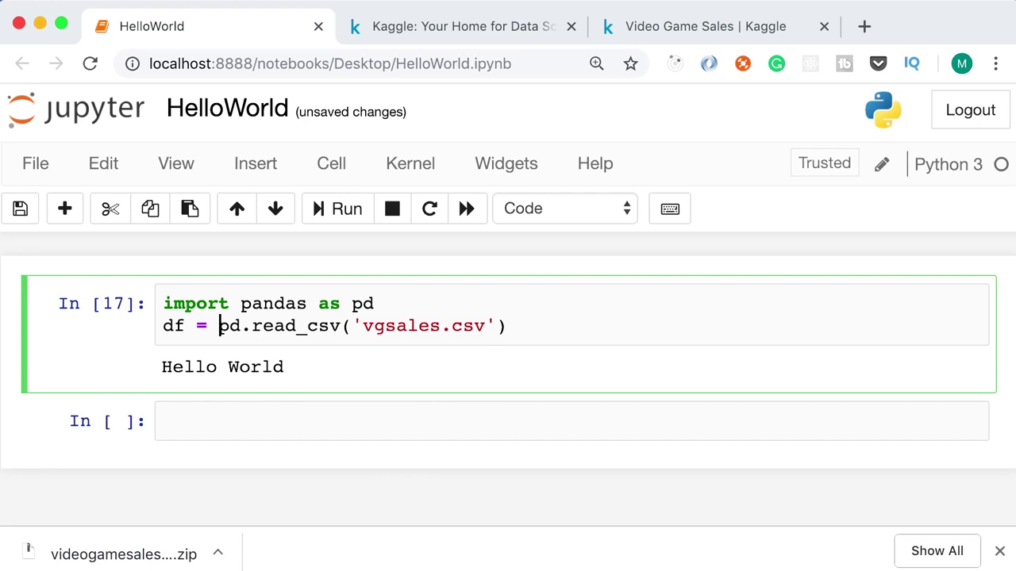
pyautogui.hotkey('shift', 'Return')
# Step: Add df as the cell's last line, run it to display the data frame and dismiss the browser's download bar
pyautogui.click(508, 326)
pyautogui.press('Return')
pyautogui.write('df')
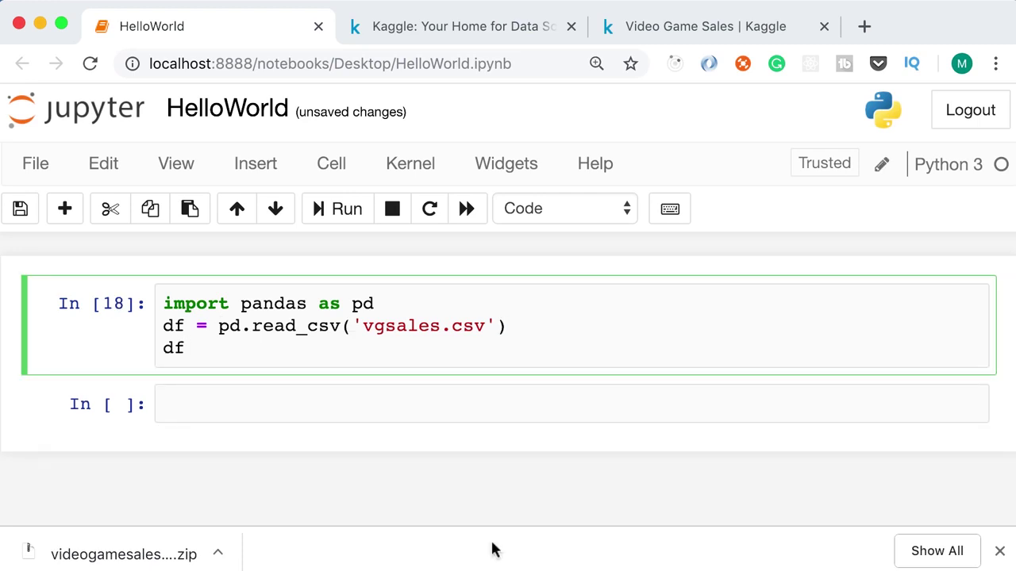
pyautogui.click(349, 211)
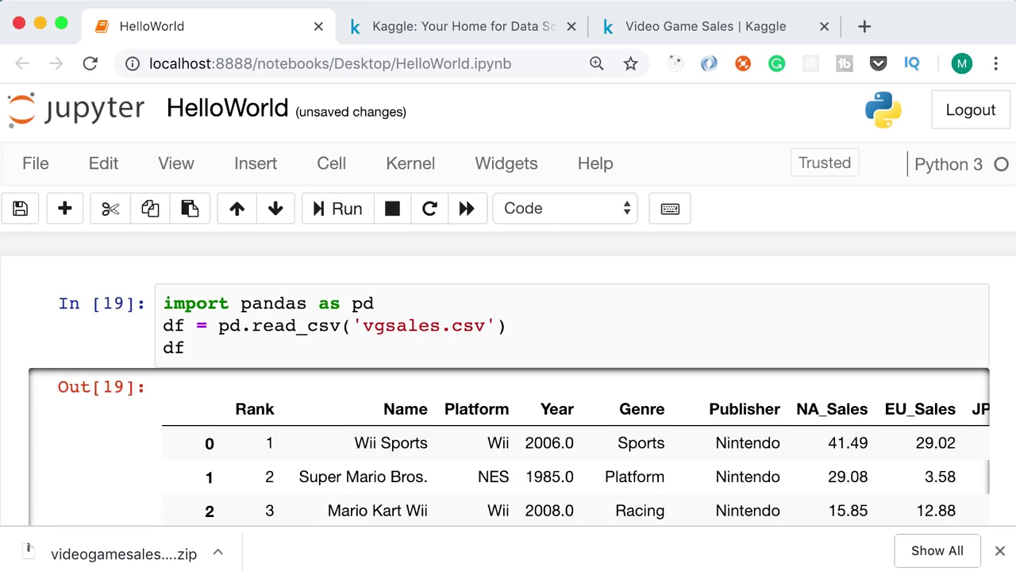
pyautogui.click(999, 551)
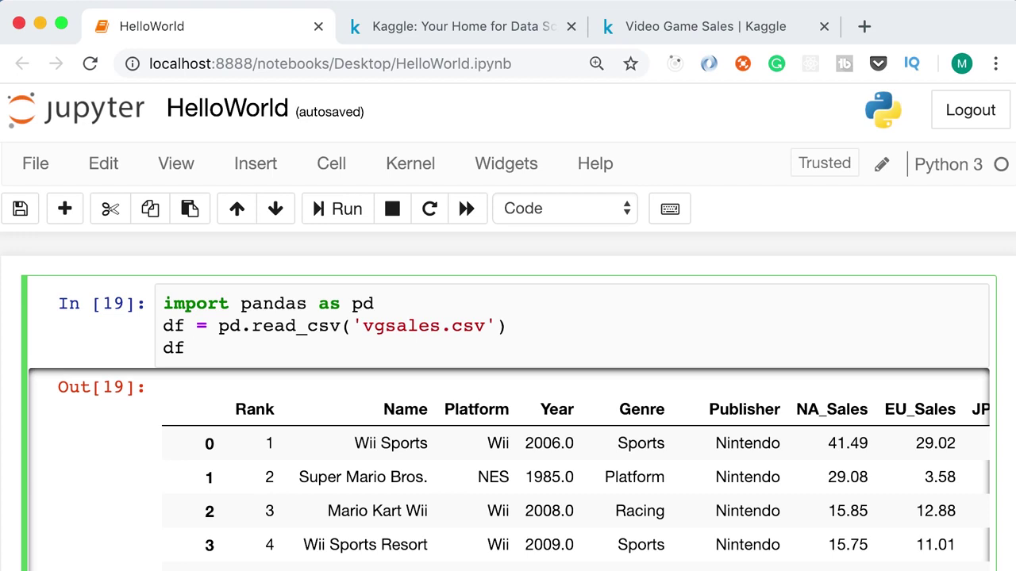
# Step: Change the first cell's last line to df.shape, run it and highlight the row and column counts
pyautogui.write('.shape')
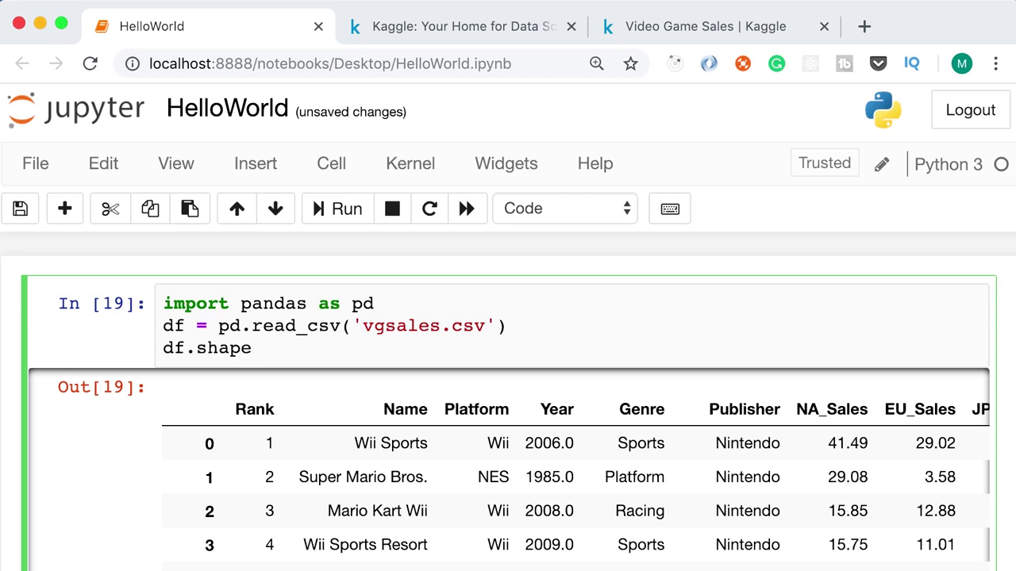
pyautogui.click(333, 219)
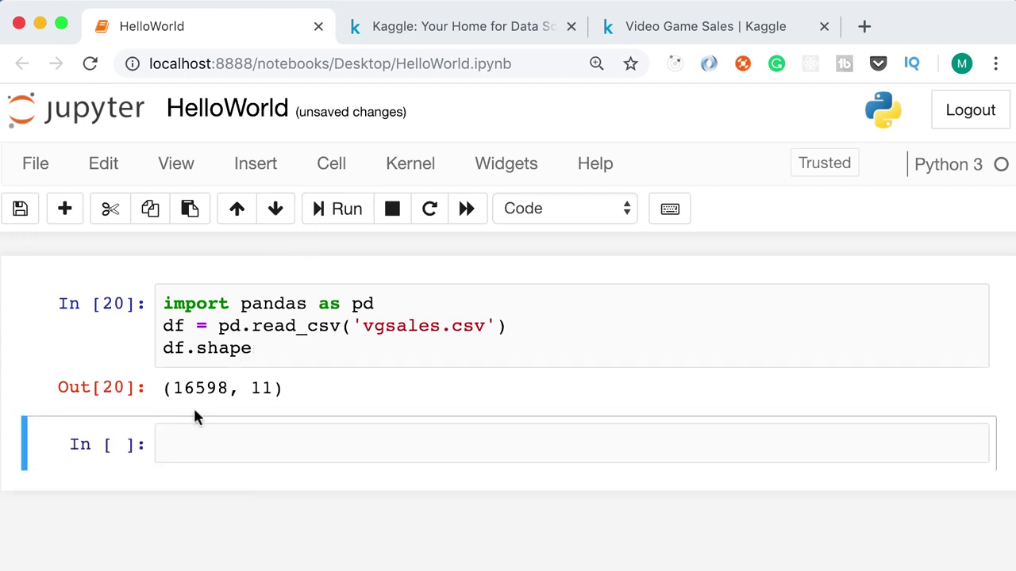
pyautogui.moveTo(173, 388); pyautogui.dragTo(273, 388)
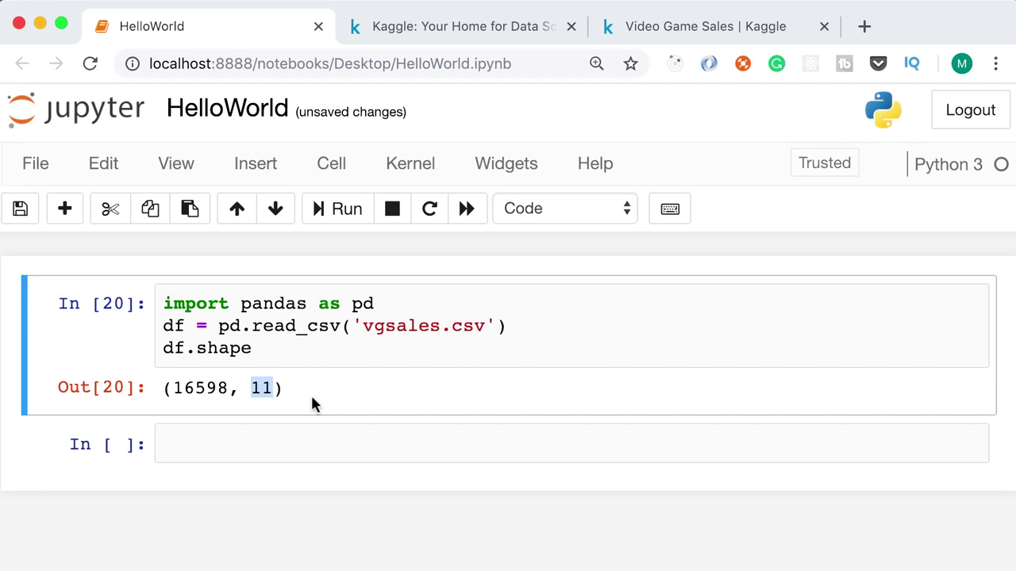
pyautogui.moveTo(172, 388); pyautogui.dragTo(272, 388)
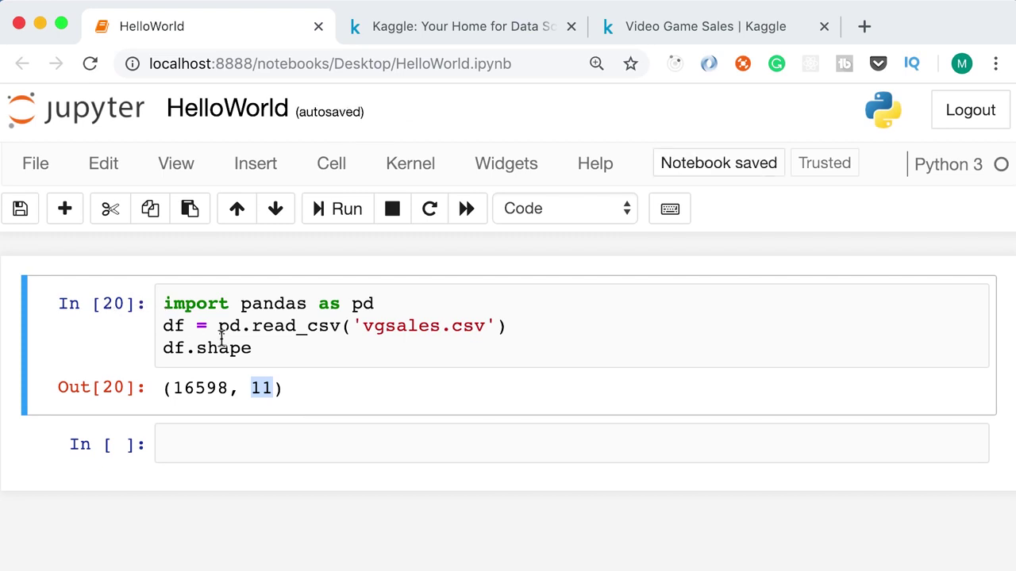
# Step: Enter df.describe() in the empty cell below and run it
pyautogui.click(208, 446)
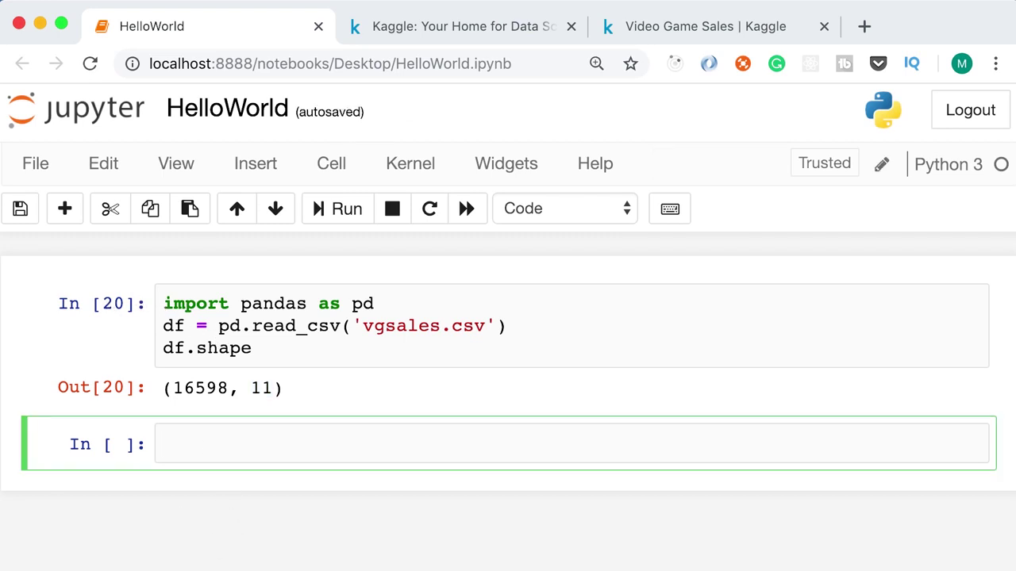
pyautogui.write('df.')
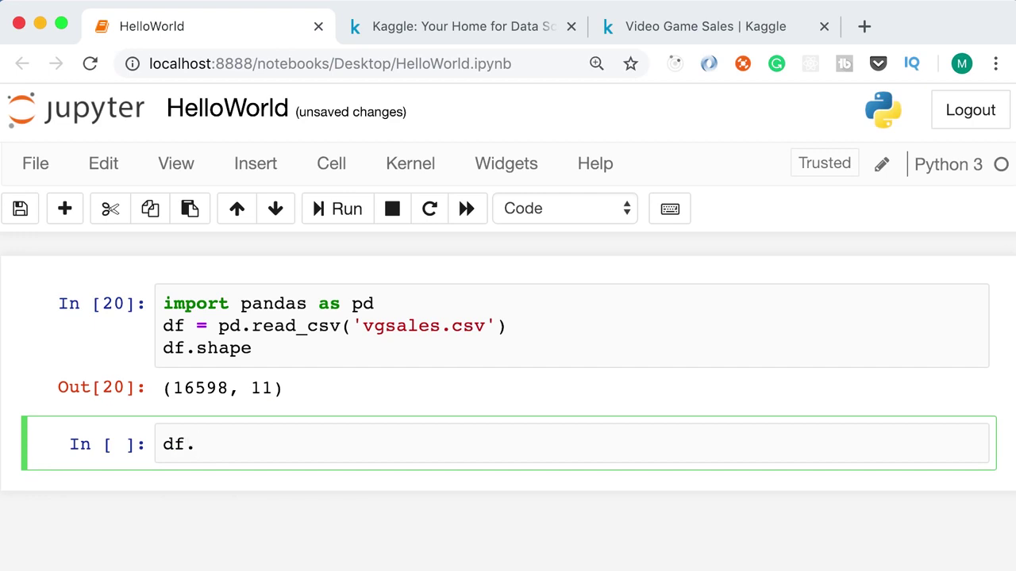
pyautogui.write('describe()')
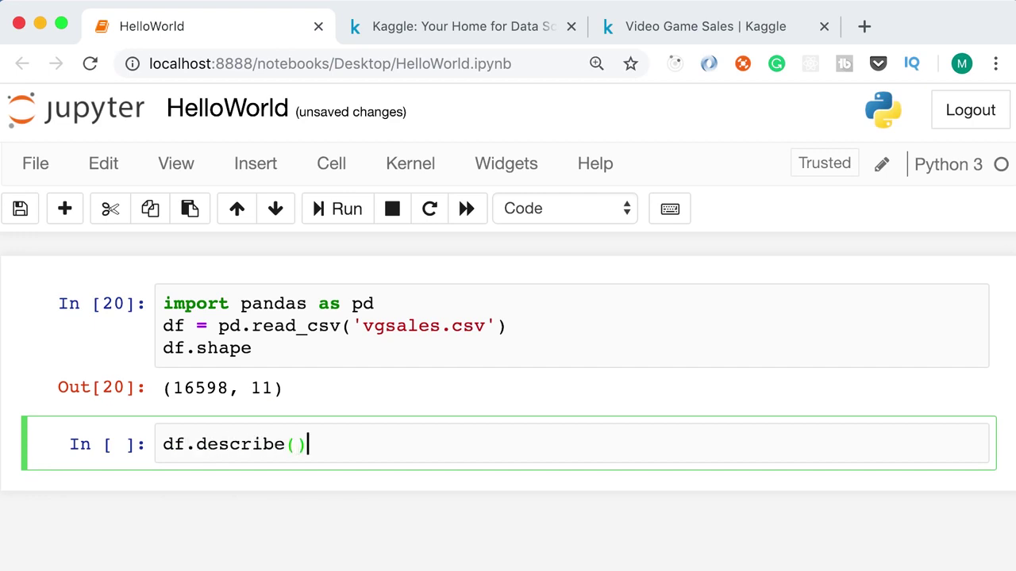
pyautogui.click(339, 208)
# Step: Highlight the first cell's code and its df.shape output, and the df.describe() line in the second cell
pyautogui.scroll(3, 380, 305)
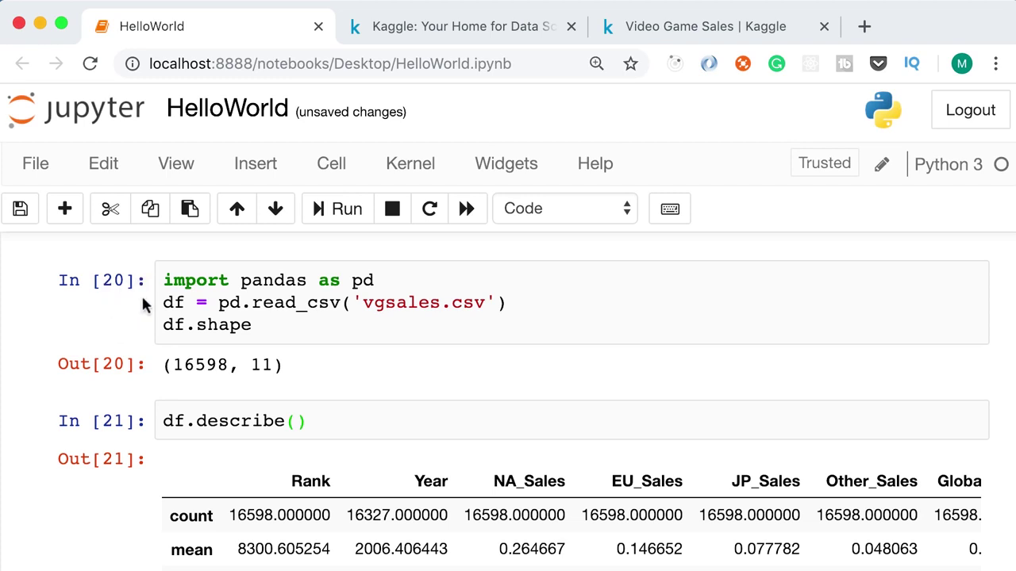
pyautogui.moveTo(165, 280); pyautogui.dragTo(281, 326)
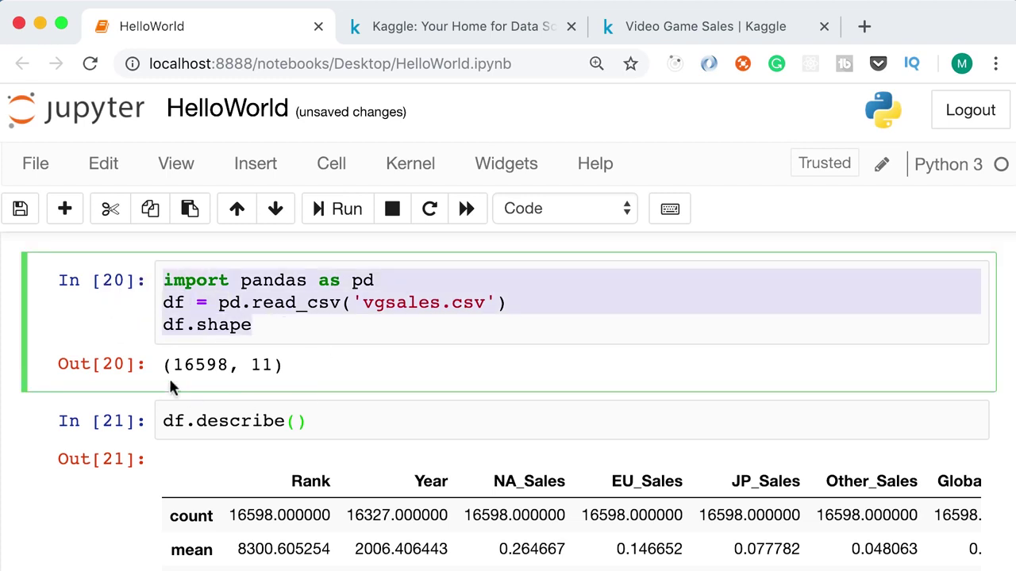
pyautogui.moveTo(163, 366); pyautogui.dragTo(294, 369)
pyautogui.click(270, 322)
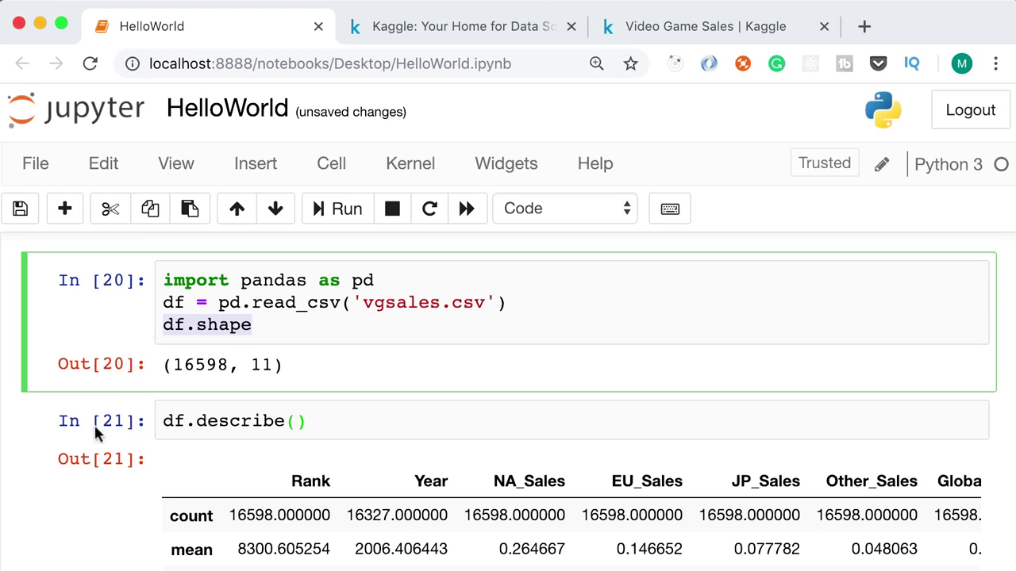
pyautogui.click(354, 423)
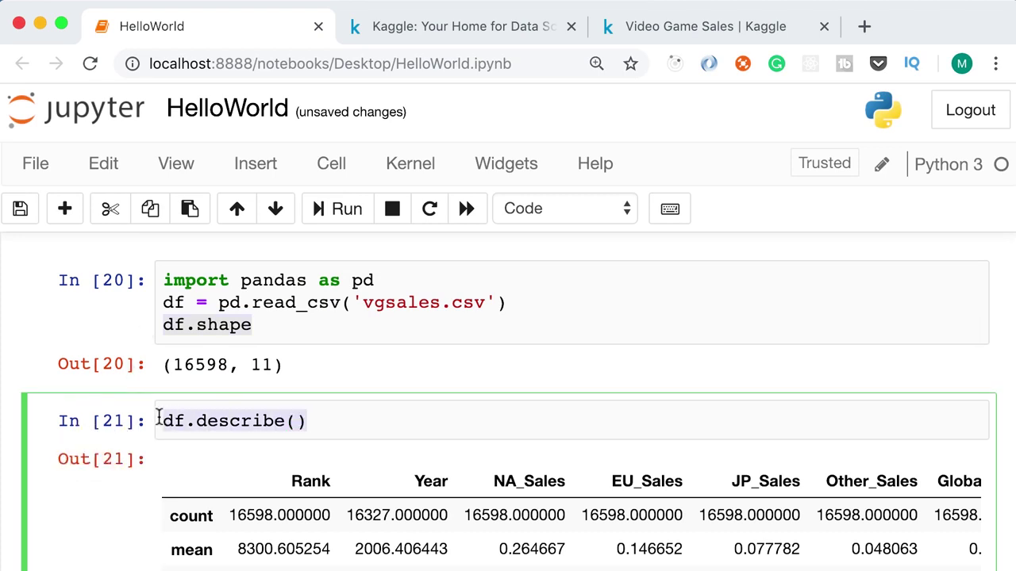
# Step: Examine the df.describe() statistics, highlighting the mean of Rank and Year and the minimum Year
pyautogui.scroll(-2, 352, 423)
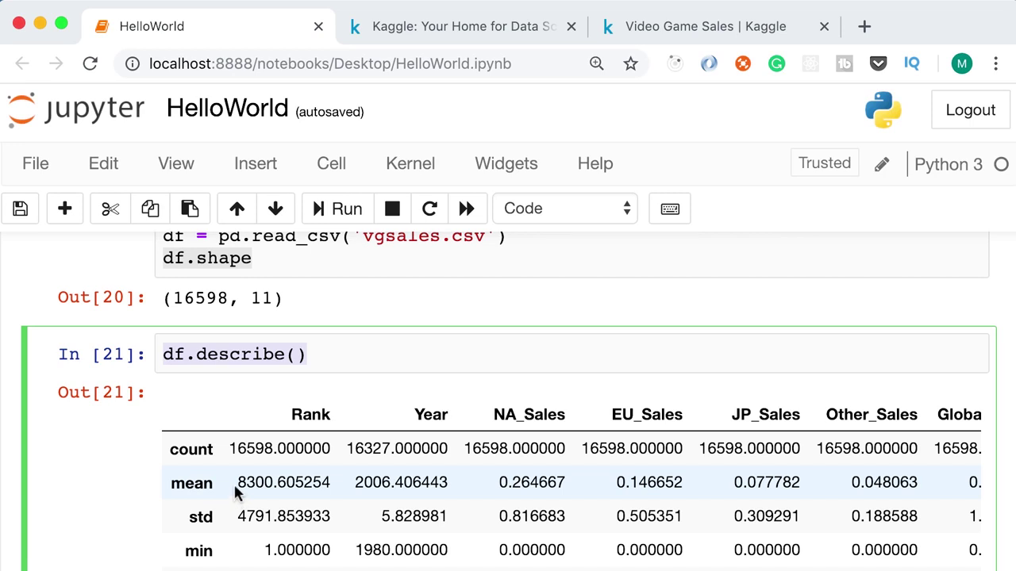
pyautogui.moveTo(237, 485); pyautogui.dragTo(276, 484)
pyautogui.moveTo(353, 482); pyautogui.dragTo(391, 483)
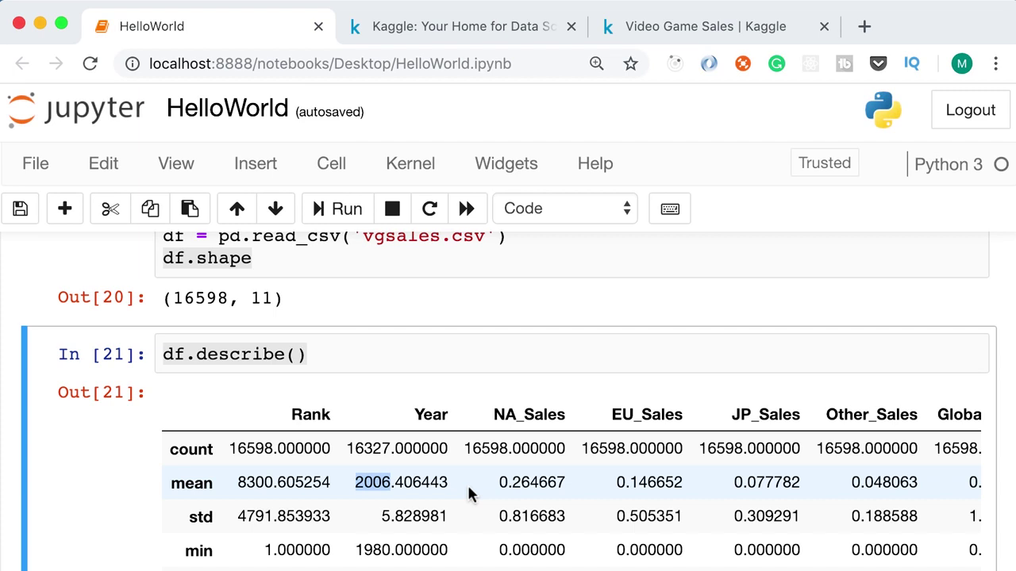
pyautogui.scroll(-2, 187, 525)
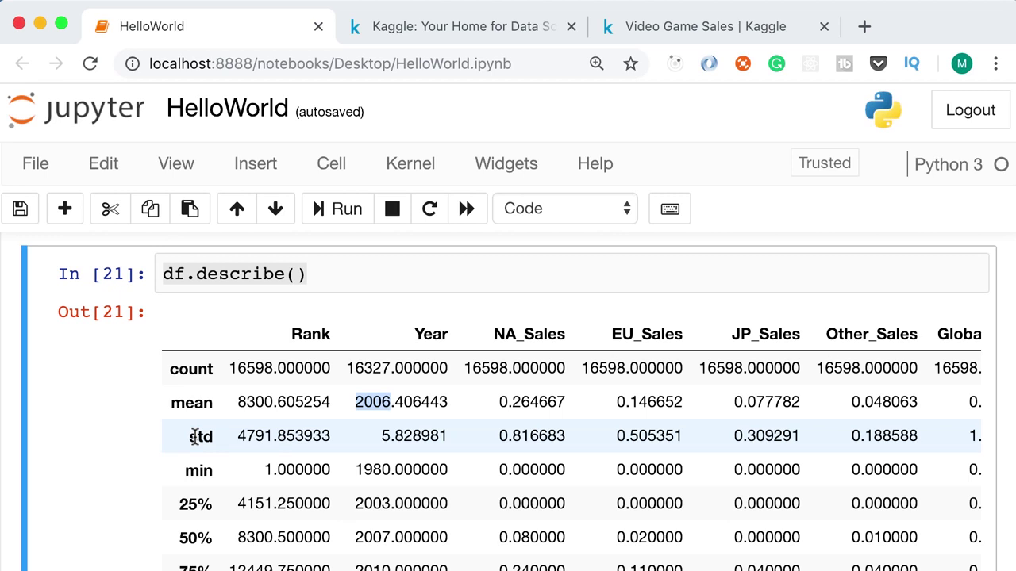
pyautogui.doubleClick(194, 469)
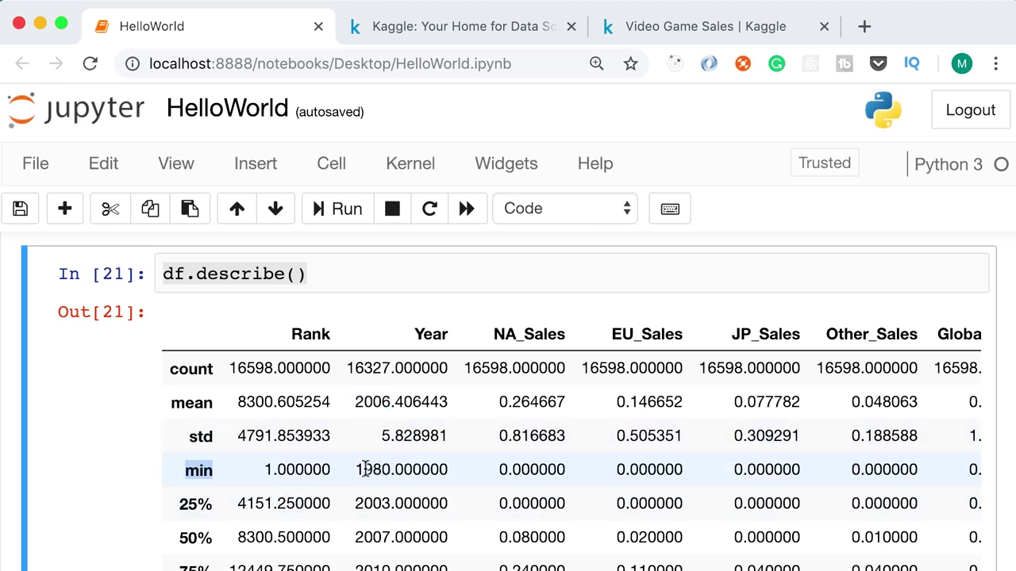
pyautogui.moveTo(355, 470); pyautogui.dragTo(452, 475)
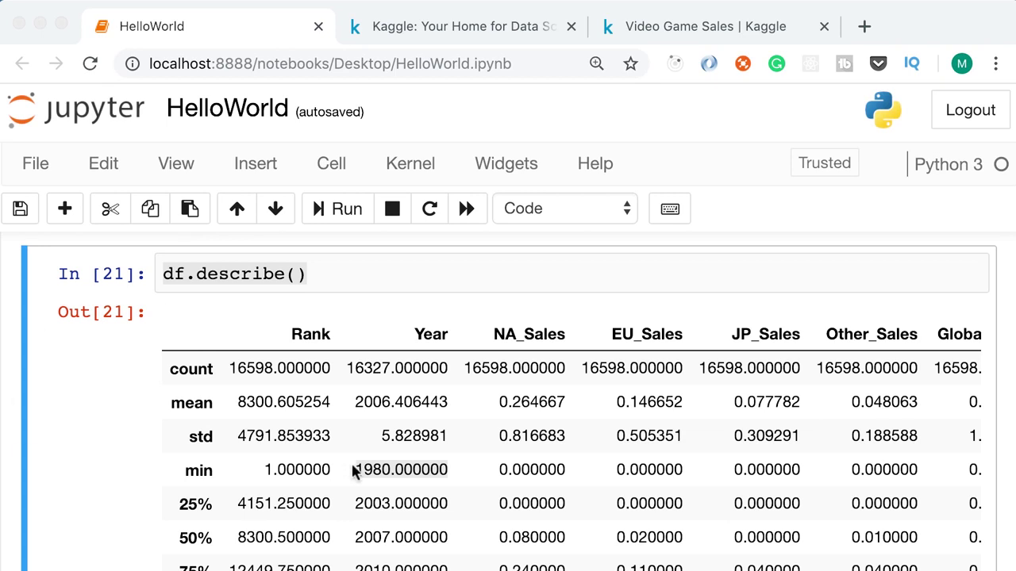
# Step: Enter df.values in the empty cell below the statistics table and run it
pyautogui.scroll(-5, 353, 470)
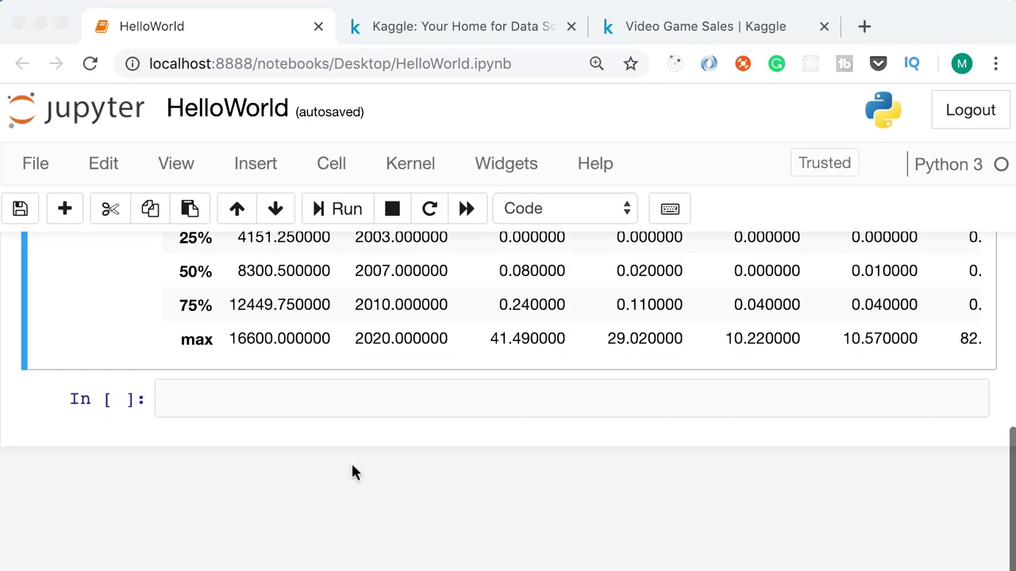
pyautogui.click(266, 411)
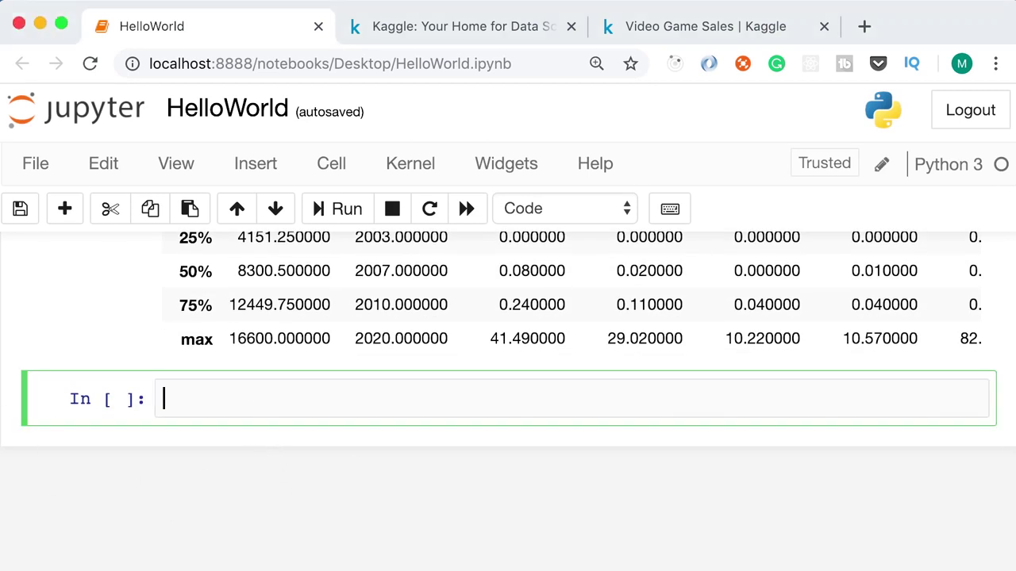
pyautogui.write('df.values')
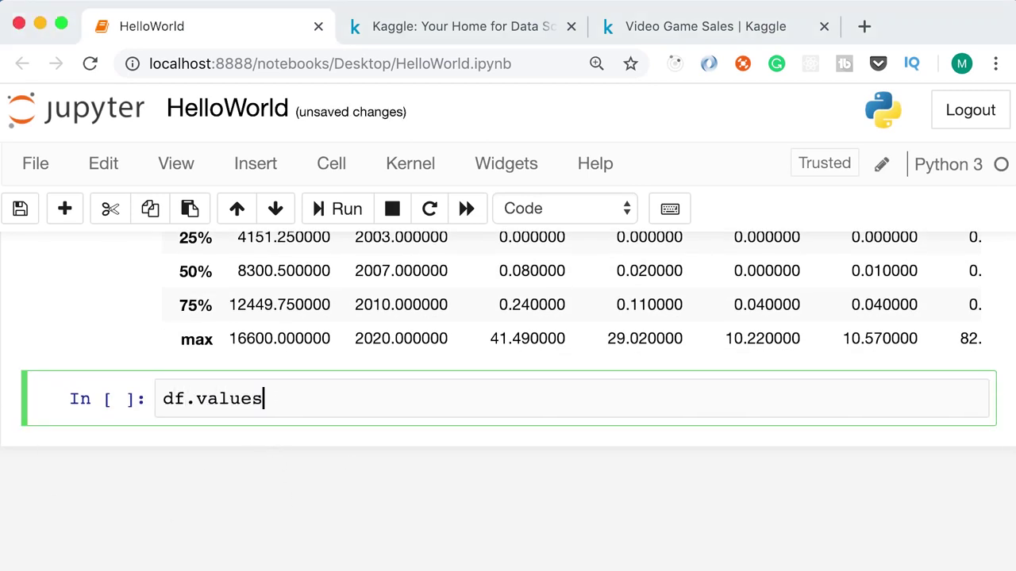
pyautogui.click(347, 199)
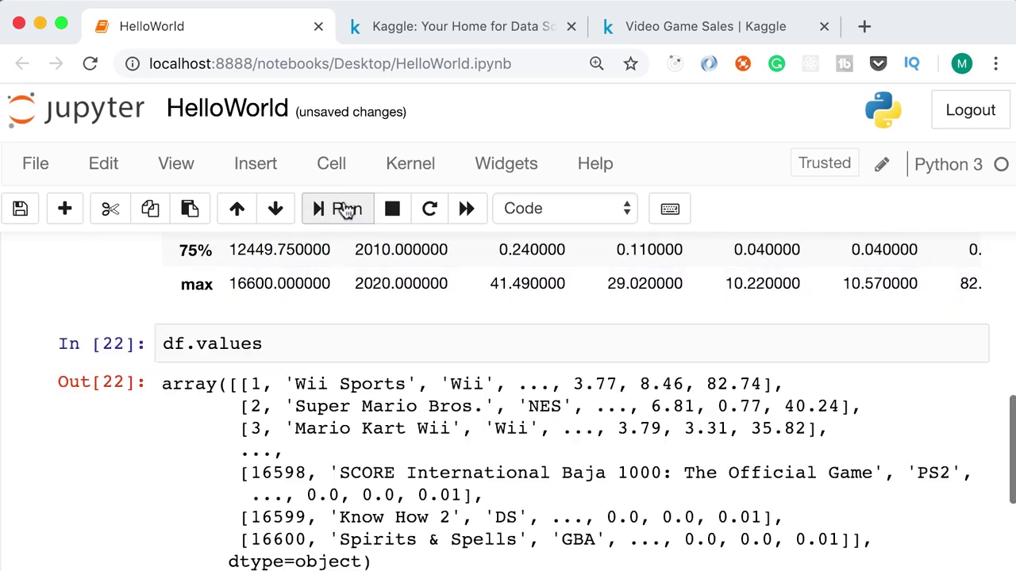
# Step: Examine the df.values output array, highlighting its outer bracket and the entire first row
pyautogui.click(177, 409)
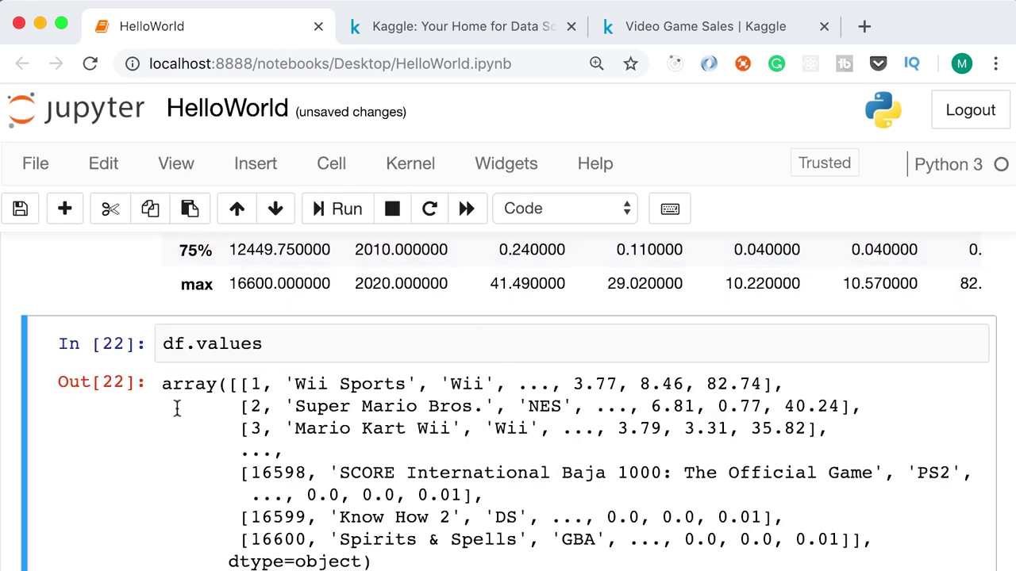
pyautogui.moveTo(228, 384); pyautogui.dragTo(237, 385)
pyautogui.moveTo(238, 386); pyautogui.dragTo(254, 386)
pyautogui.moveTo(240, 386); pyautogui.dragTo(777, 385)
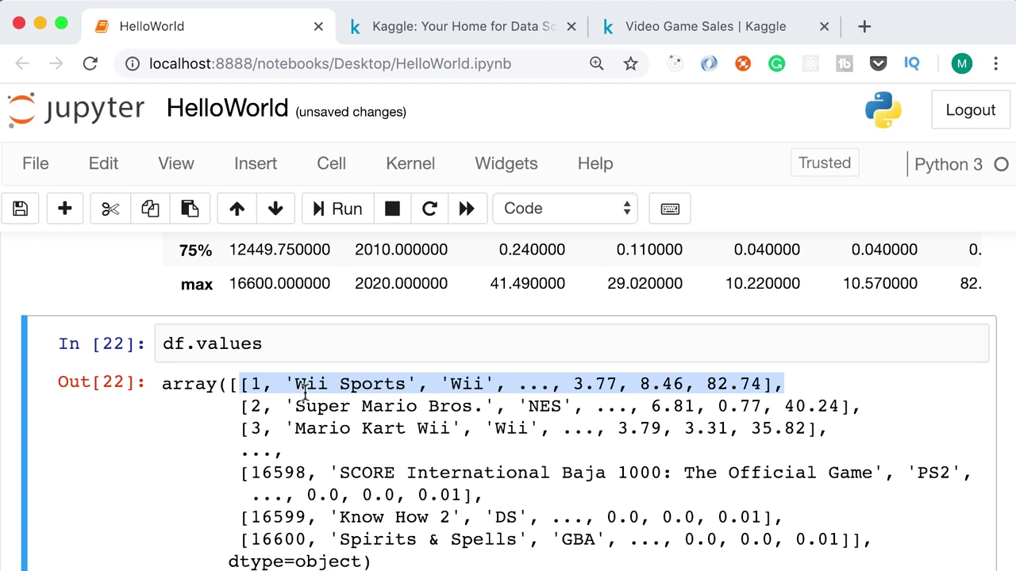
pyautogui.press('super+Tab')
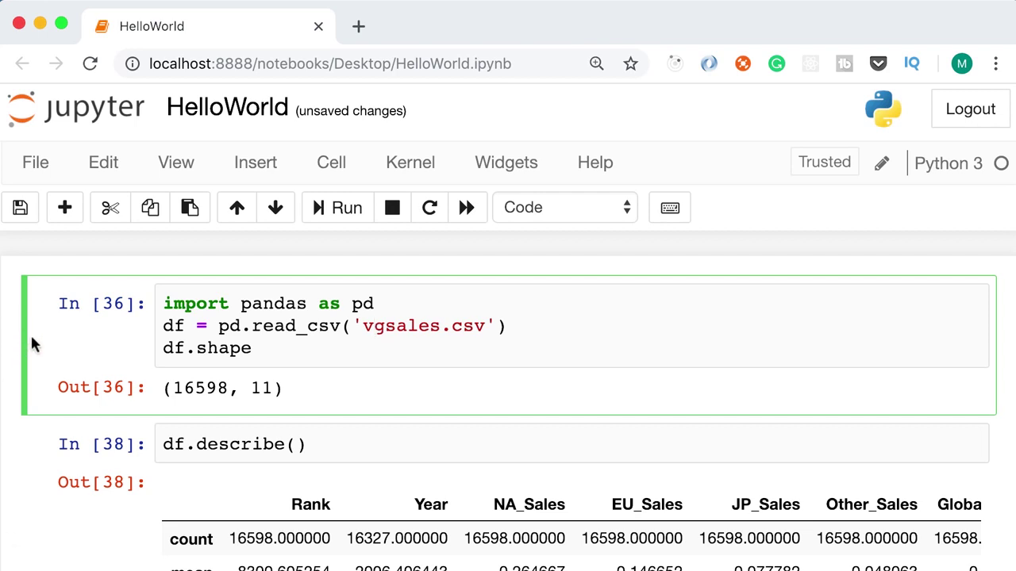
# Step: Enter the trial text sdfsdfsd on a new line below df.shape, clear it and put the cell in command mode
pyautogui.click(307, 347)
pyautogui.press('Return')
pyautogui.write('sdfsdfsd')
pyautogui.hotkey('shift', 'Home')
pyautogui.press('BackSpace')
pyautogui.press('Escape')
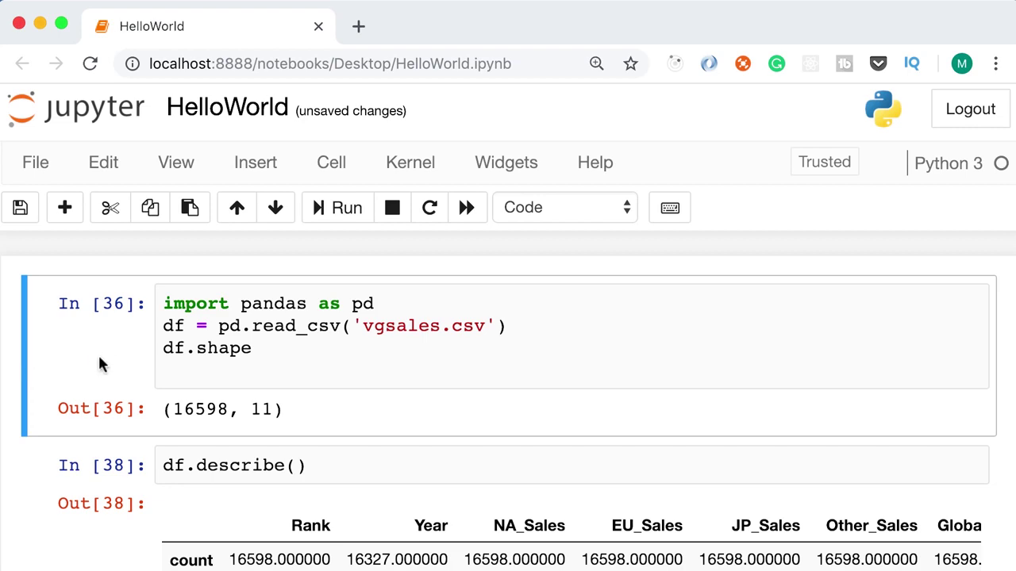
# Step: Open the keyboard shortcuts list and examine the Mac OS X modifier key symbols, highlighting those for Command and Control
pyautogui.press('h')
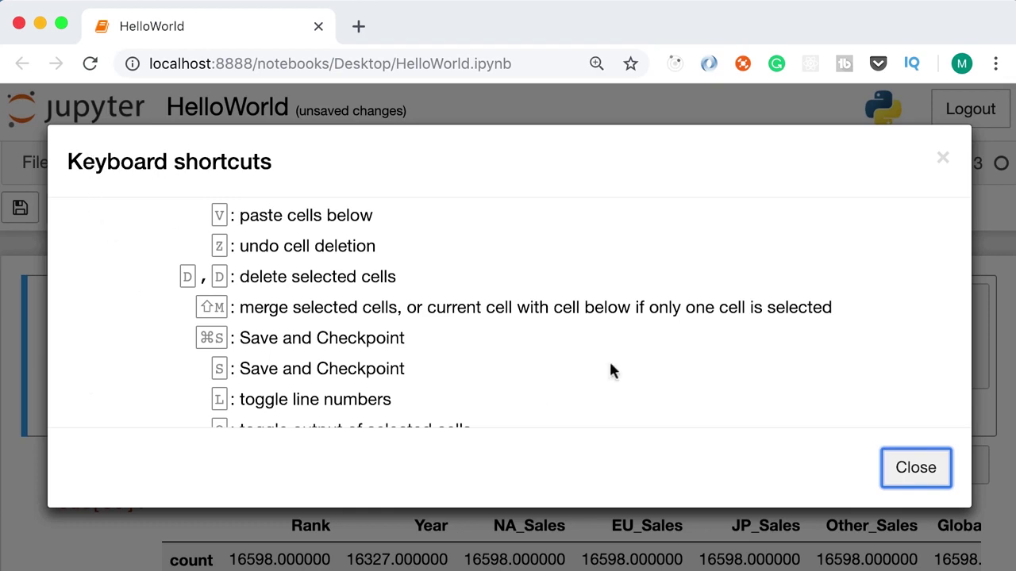
pyautogui.scroll(10, 561, 331)
pyautogui.scroll(-3, 560, 331)
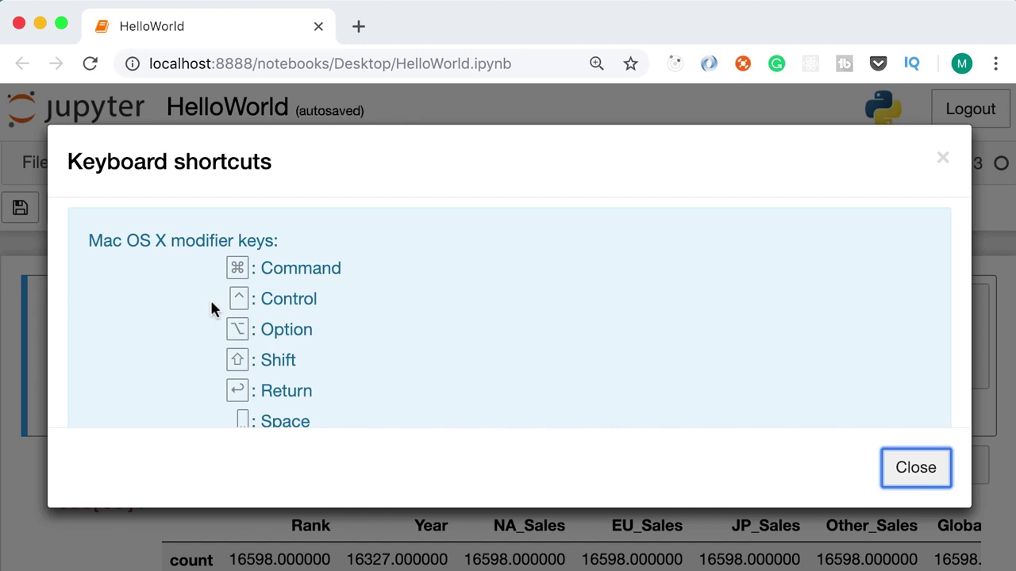
pyautogui.doubleClick(237, 270)
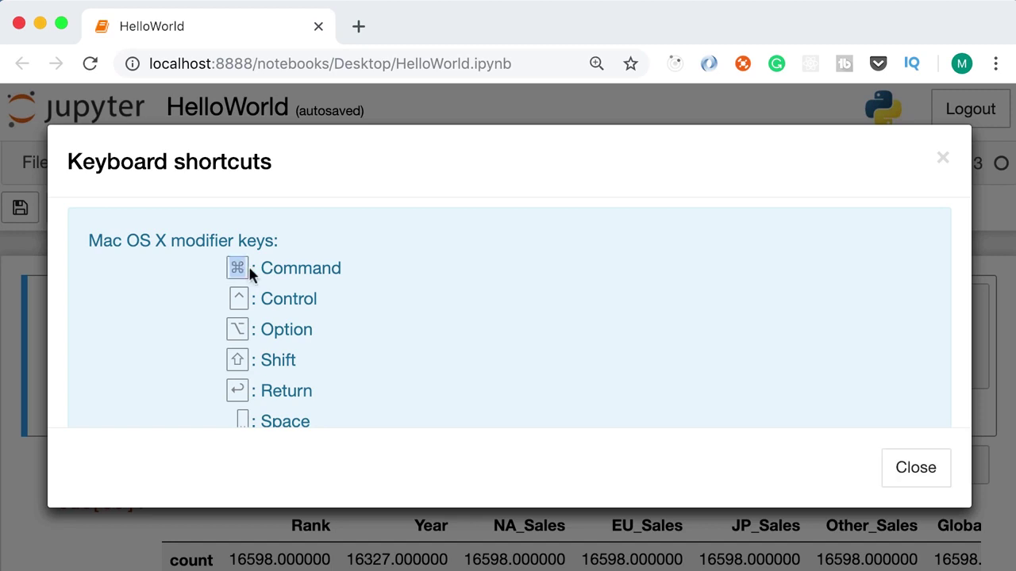
pyautogui.doubleClick(238, 298)
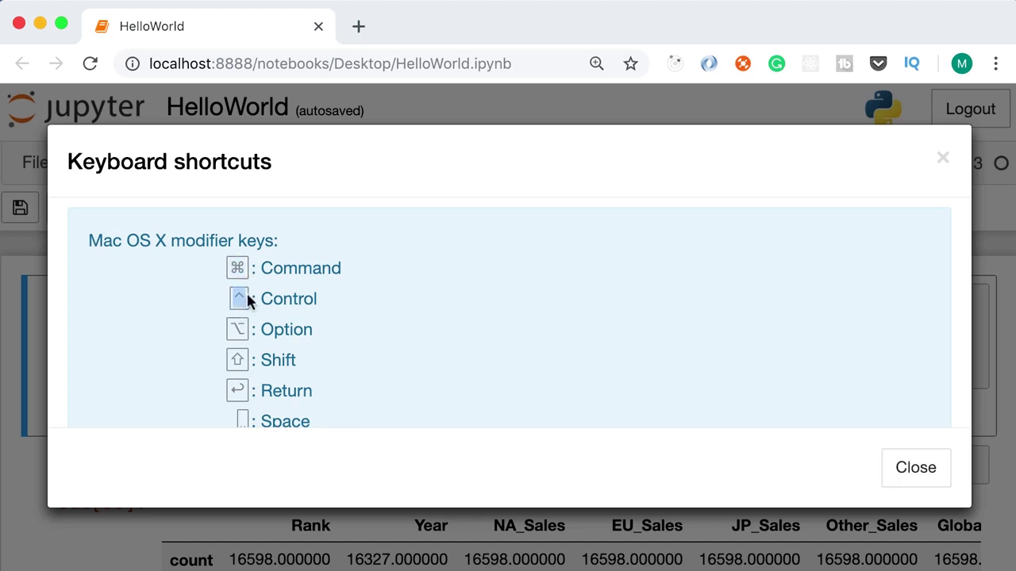
pyautogui.click(227, 328)
pyautogui.scroll(-1, 406, 379)
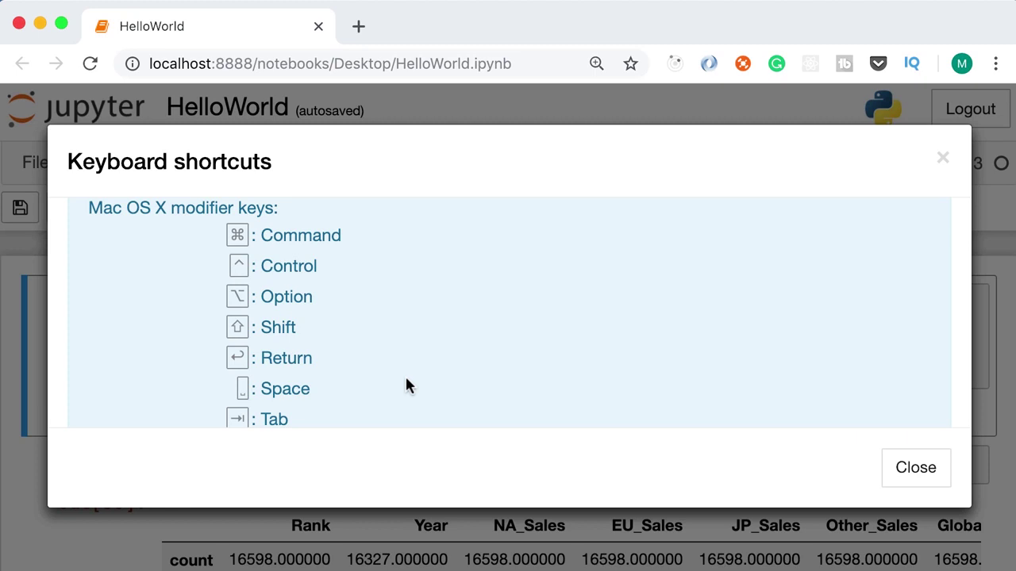
pyautogui.scroll(-1, 405, 386)
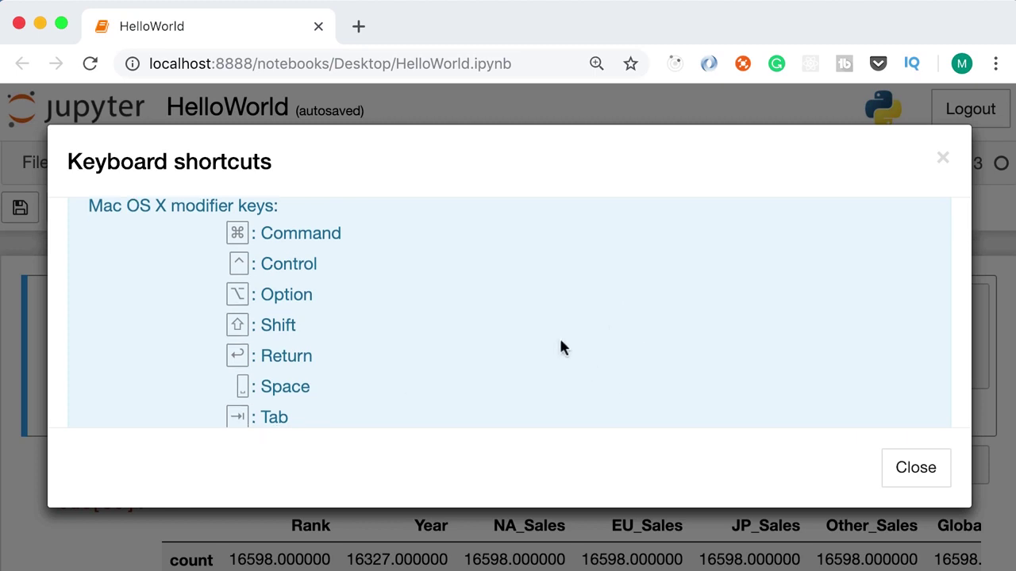
# Step: Highlight the Command Mode heading in the shortcuts list and the first "open the command palette" entry with its key combination
pyautogui.scroll(-5, 560, 348)
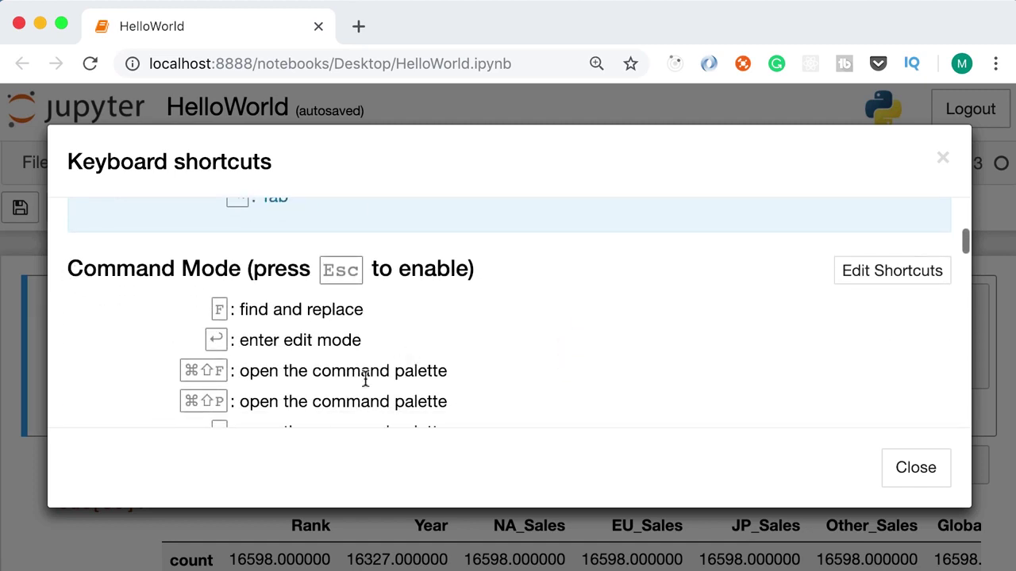
pyautogui.moveTo(68, 268); pyautogui.dragTo(235, 270)
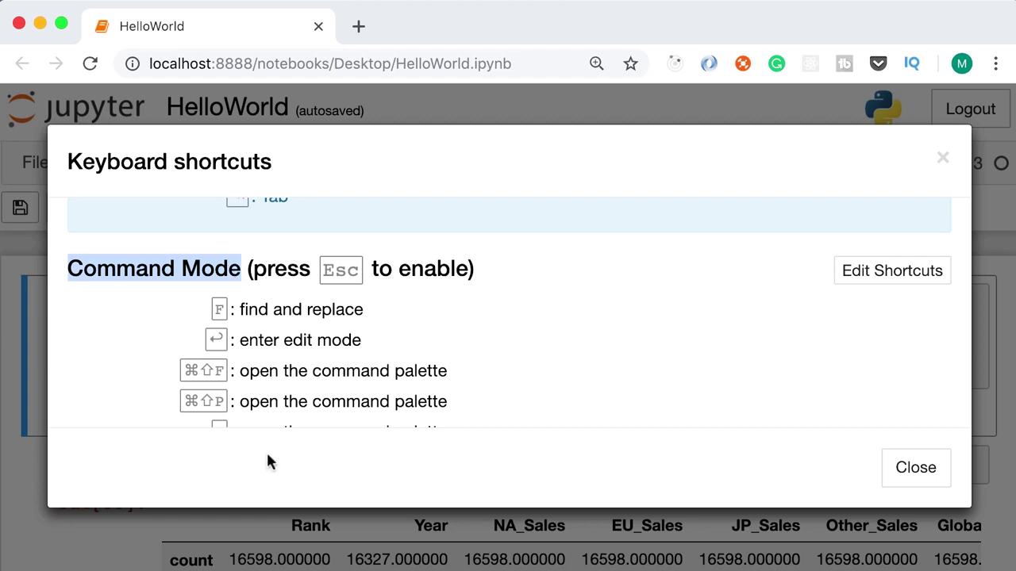
pyautogui.moveTo(237, 369); pyautogui.dragTo(457, 371)
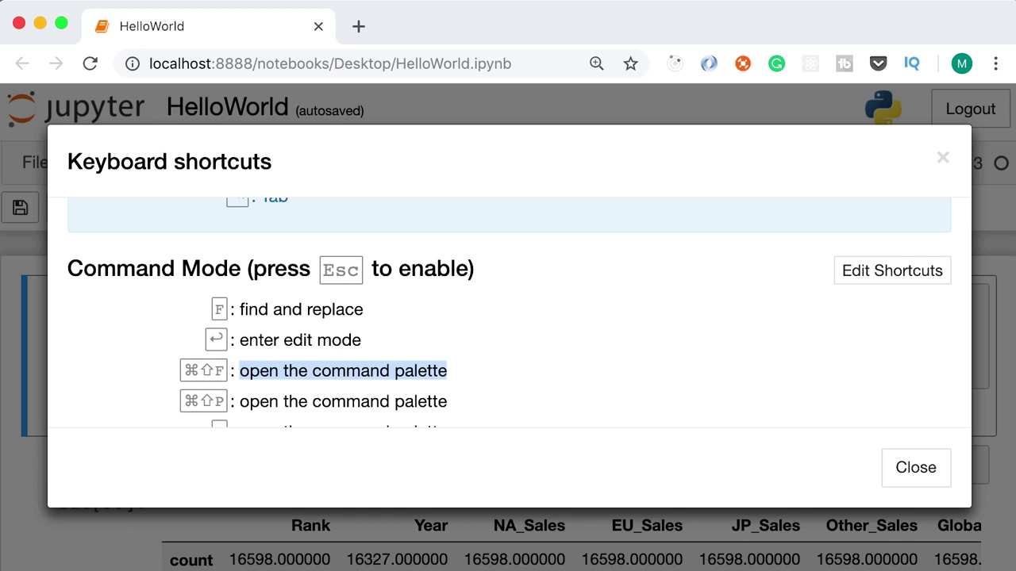
pyautogui.click(183, 373)
pyautogui.moveTo(182, 372); pyautogui.dragTo(227, 371)
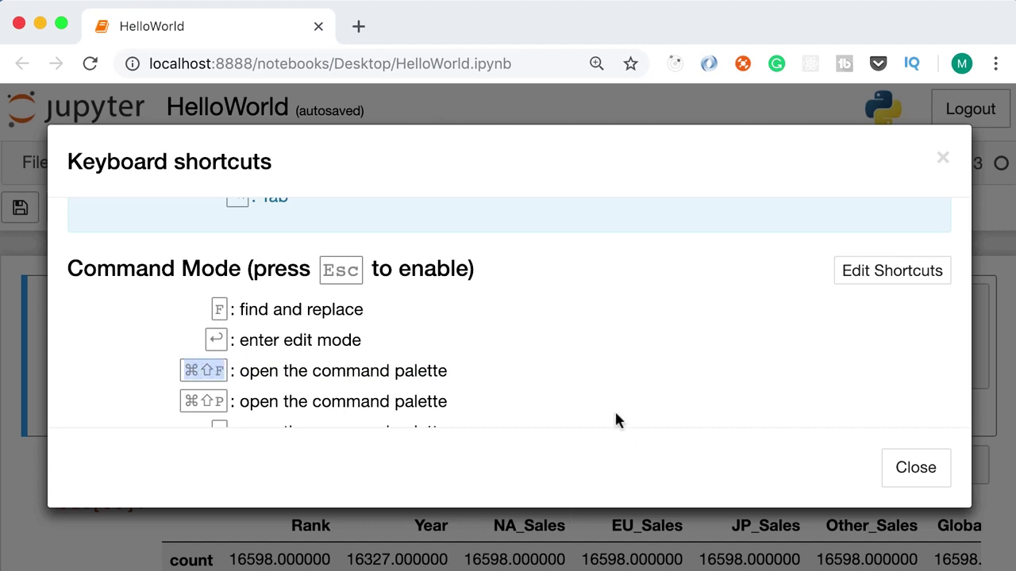
# Step: Review the remaining command mode shortcuts down to the ones for inserting and deleting cells, and close the shortcuts list
pyautogui.scroll(-3, 611, 405)
pyautogui.scroll(-8, 611, 405)
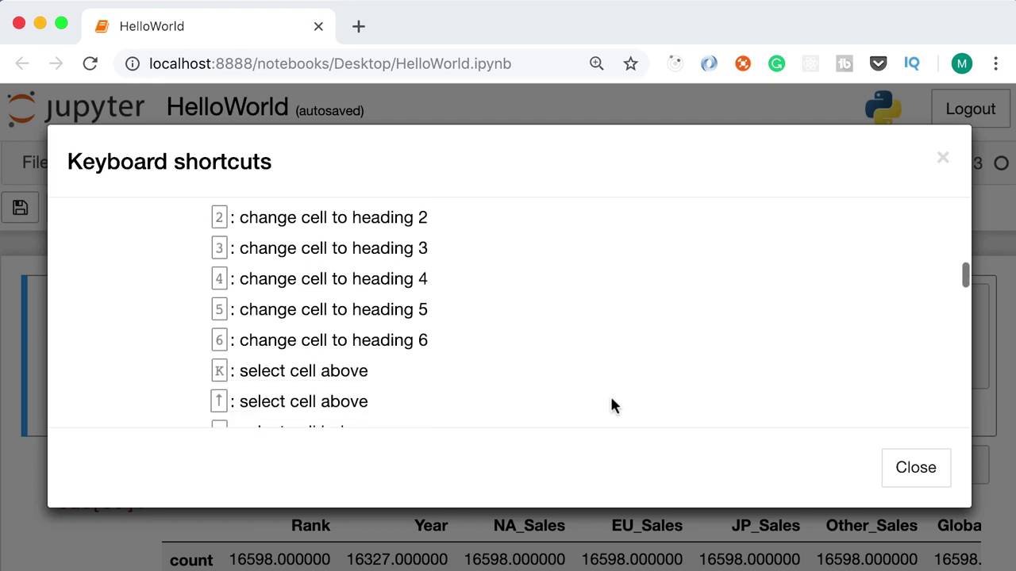
pyautogui.scroll(-8, 611, 405)
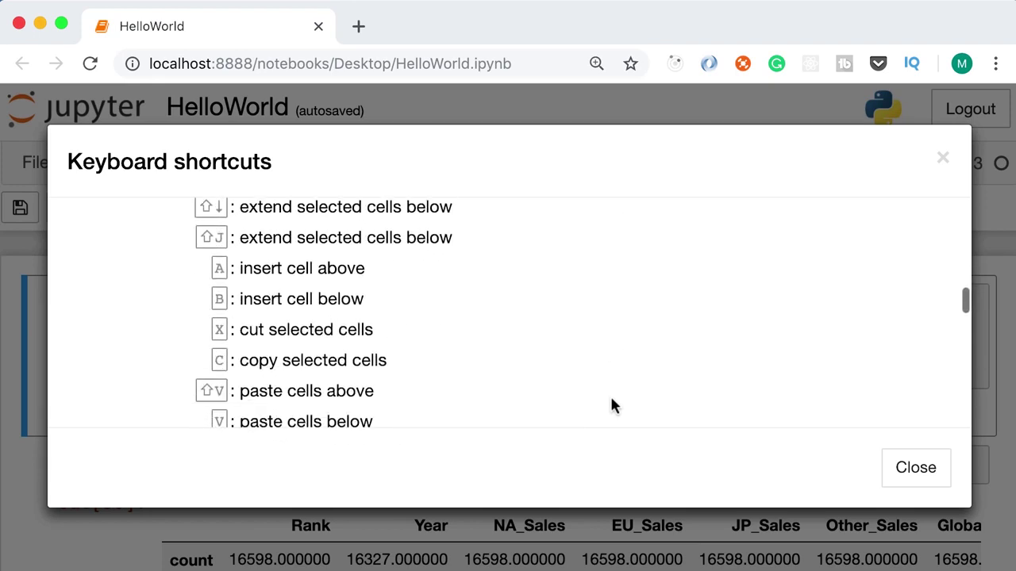
pyautogui.scroll(-1, 611, 406)
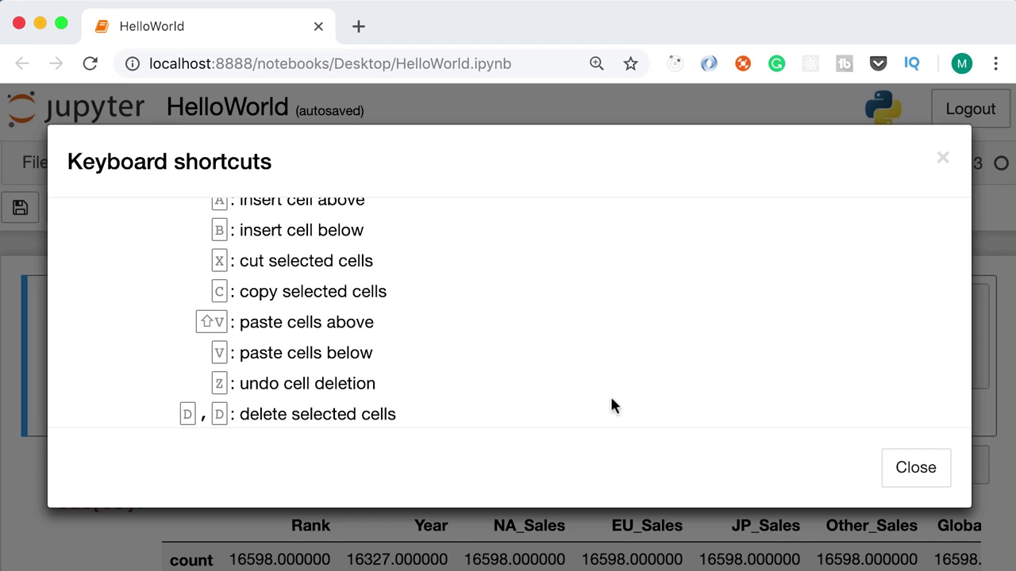
pyautogui.click(915, 469)
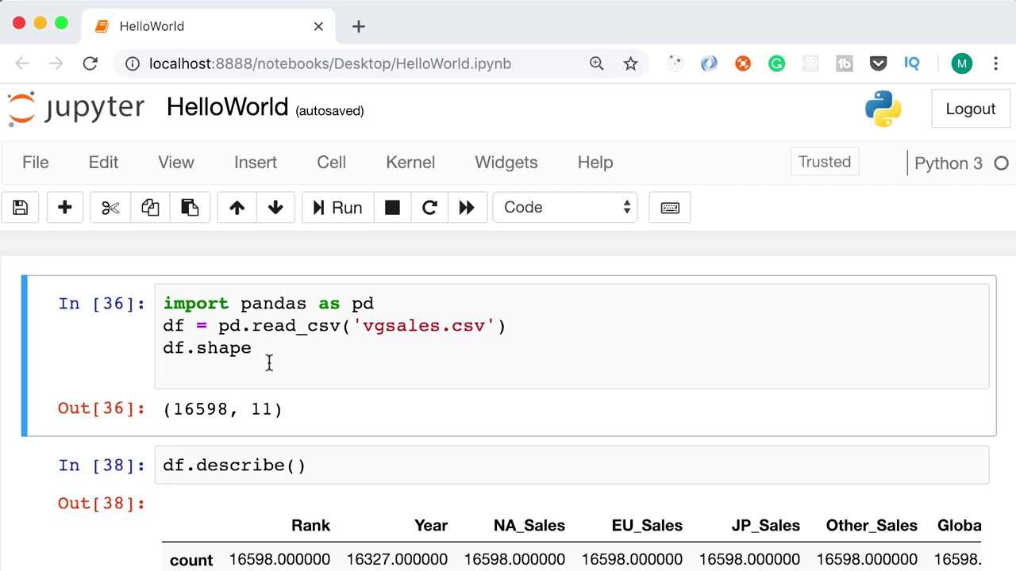
# Step: Insert an empty cell directly below the first cell
pyautogui.press('b')
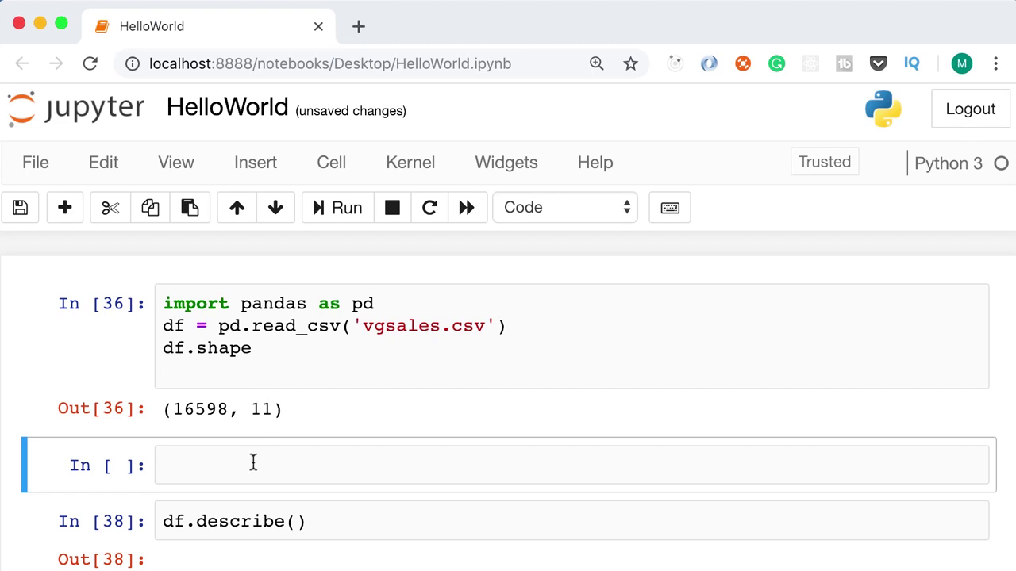
# Step: Reselect the first cell in command mode, insert an empty cell above it and delete that new cell
pyautogui.click(337, 362)
pyautogui.press('Escape')
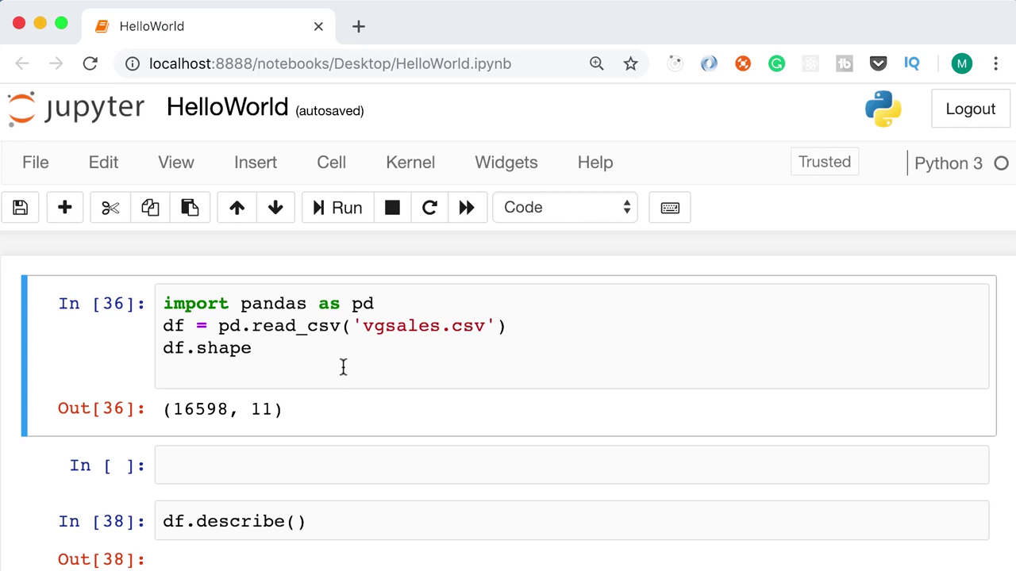
pyautogui.press('a')
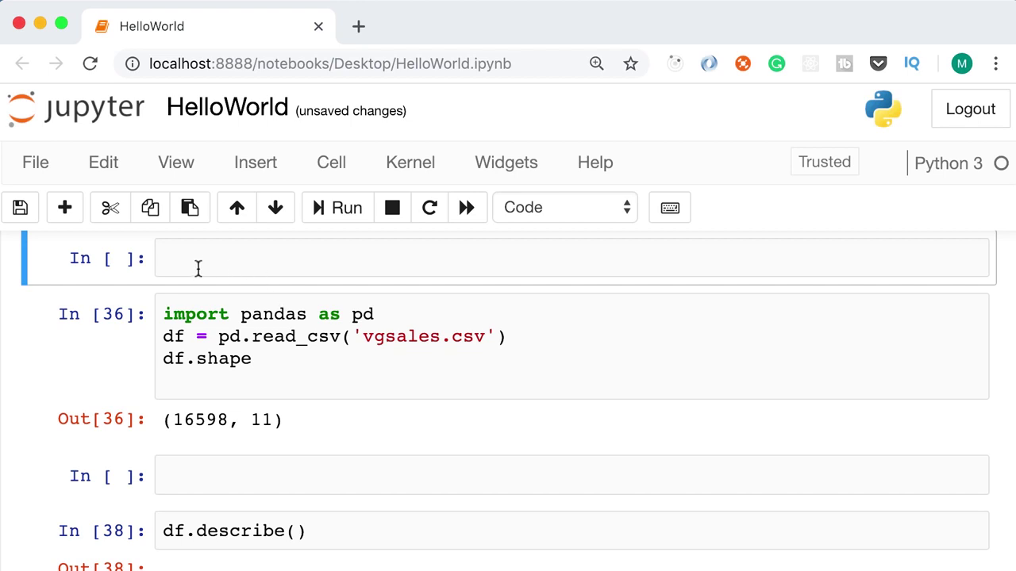
pyautogui.press('d')
pyautogui.press('d')
# Step: Enter print('hello world') in the empty cell between the df.shape and df.describe() cells and run it
pyautogui.click(244, 449)
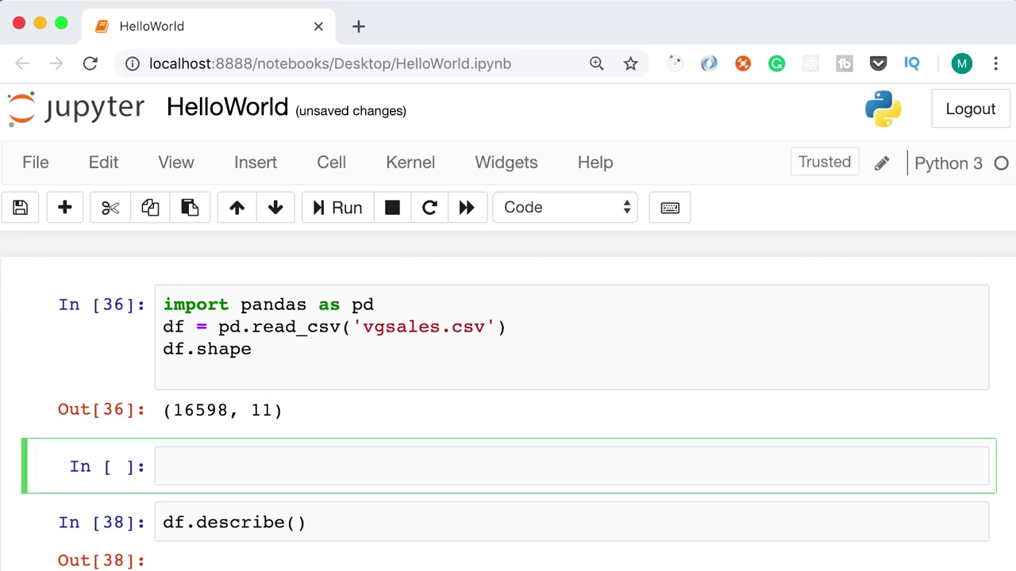
pyautogui.write("print('hello world")
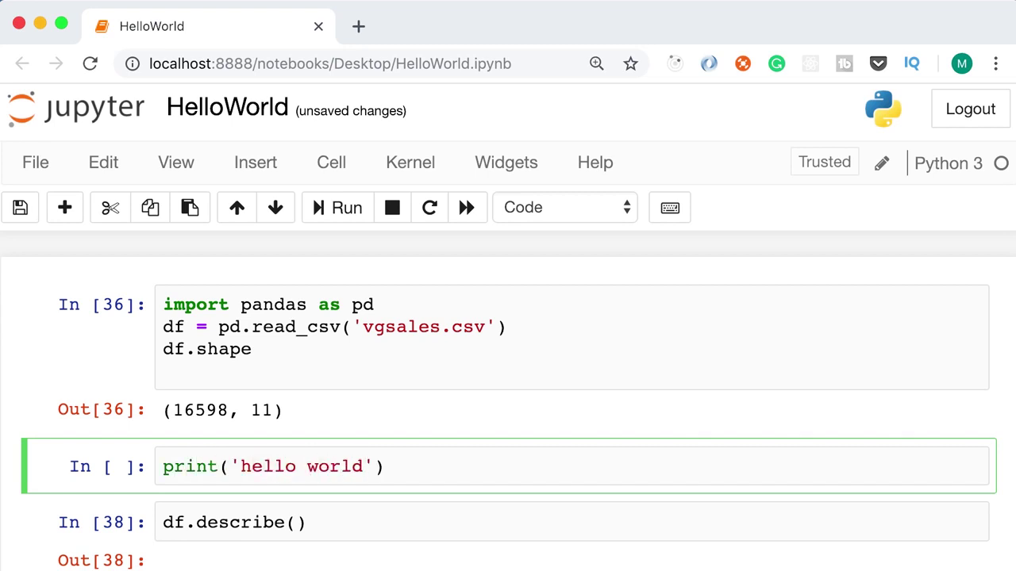
pyautogui.click(343, 224)
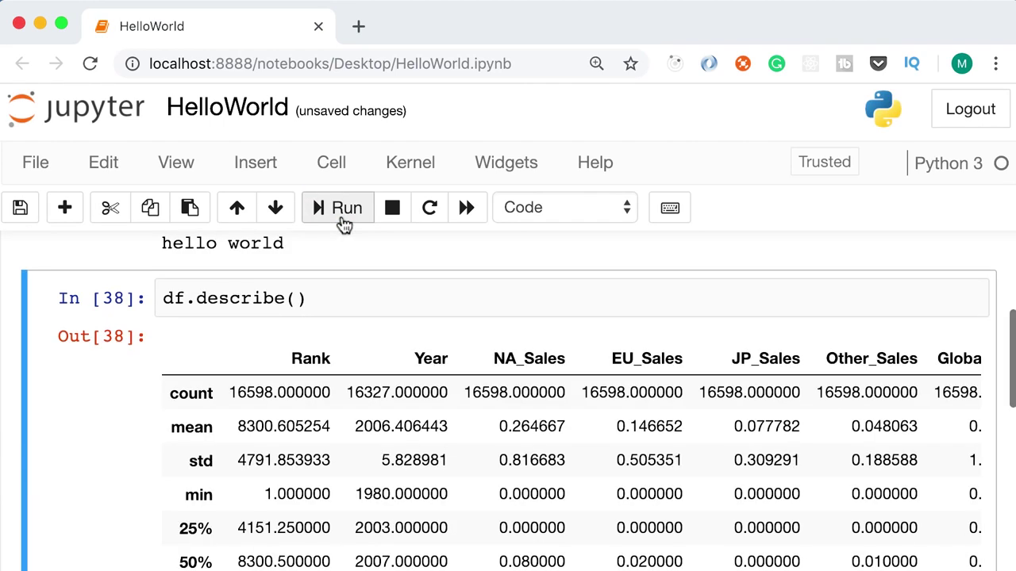
# Step: Highlight the print('hello world') code and the output below it, and return the cell to edit mode
pyautogui.scroll(2, 270, 329)
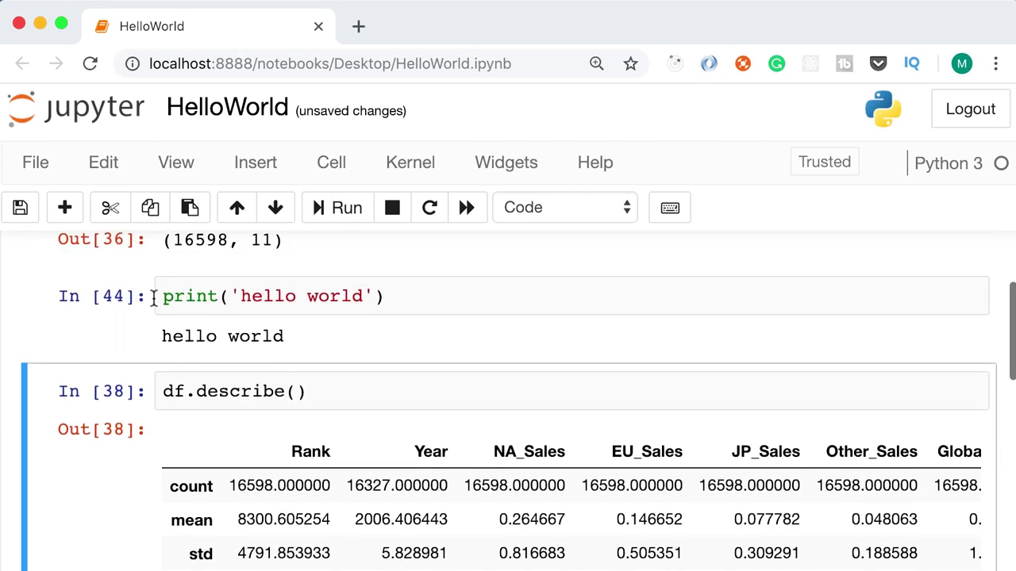
pyautogui.moveTo(164, 294); pyautogui.dragTo(492, 293)
pyautogui.moveTo(164, 336); pyautogui.dragTo(318, 331)
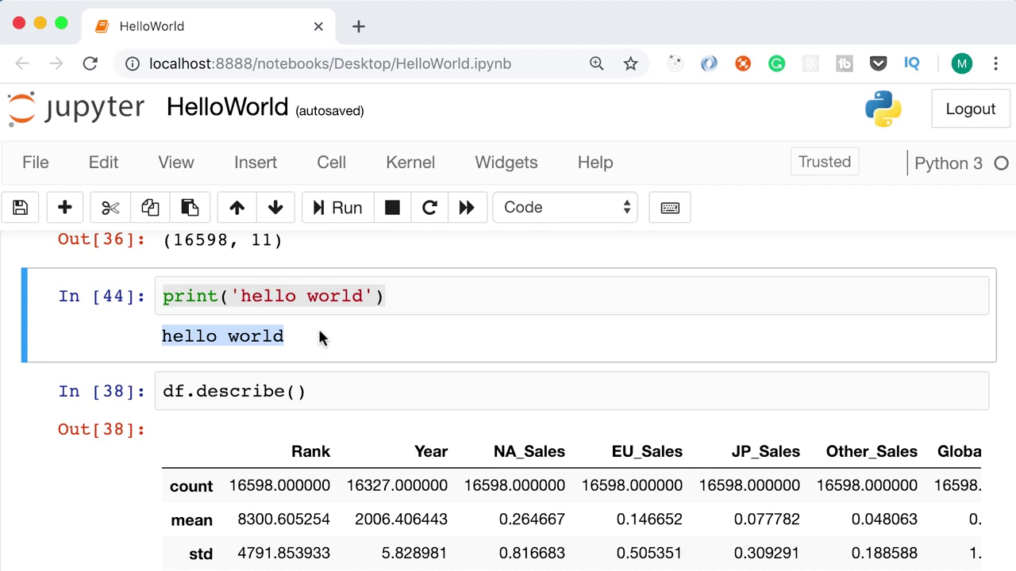
pyautogui.press('Return')
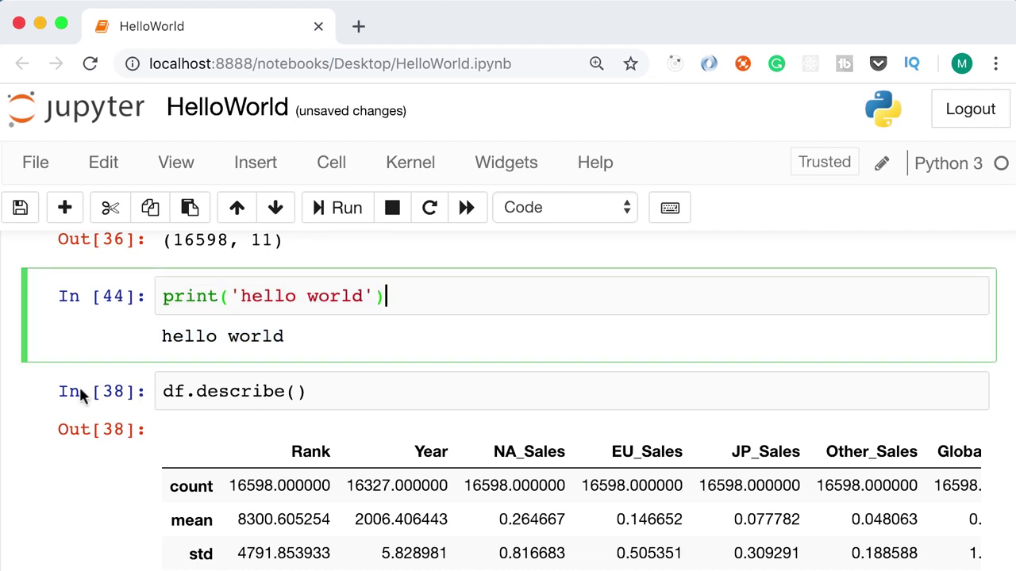
# Step: Replace df.describe() in the cell below with print('ocean')
pyautogui.click(411, 392)
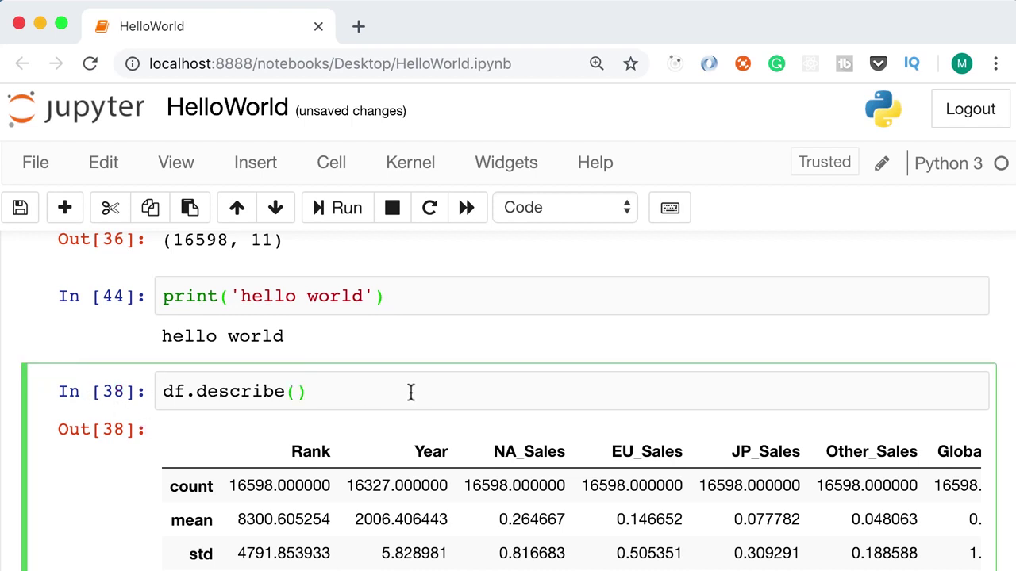
pyautogui.press('super+a')
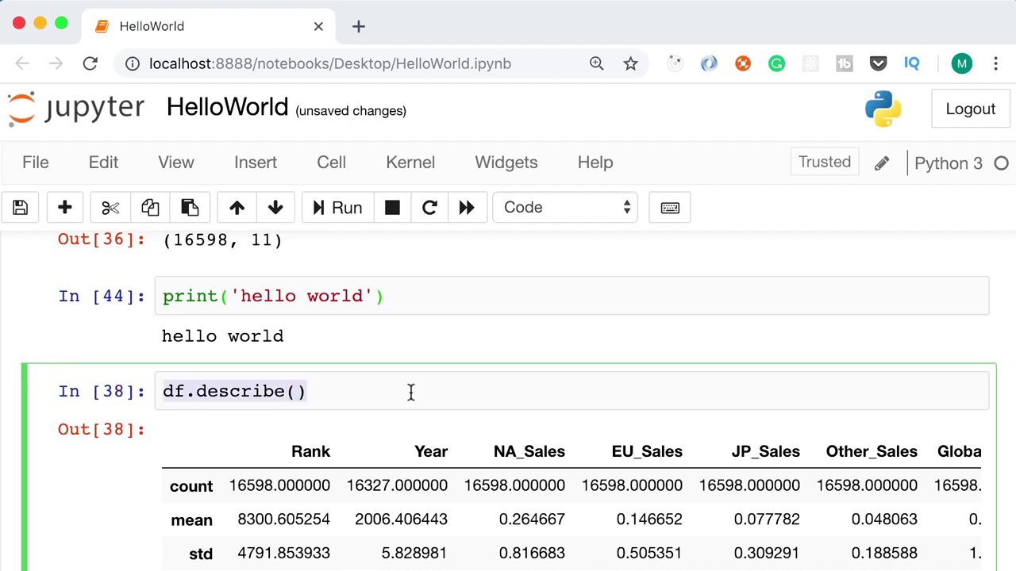
pyautogui.press('BackSpace')
pyautogui.write("print('ocean")
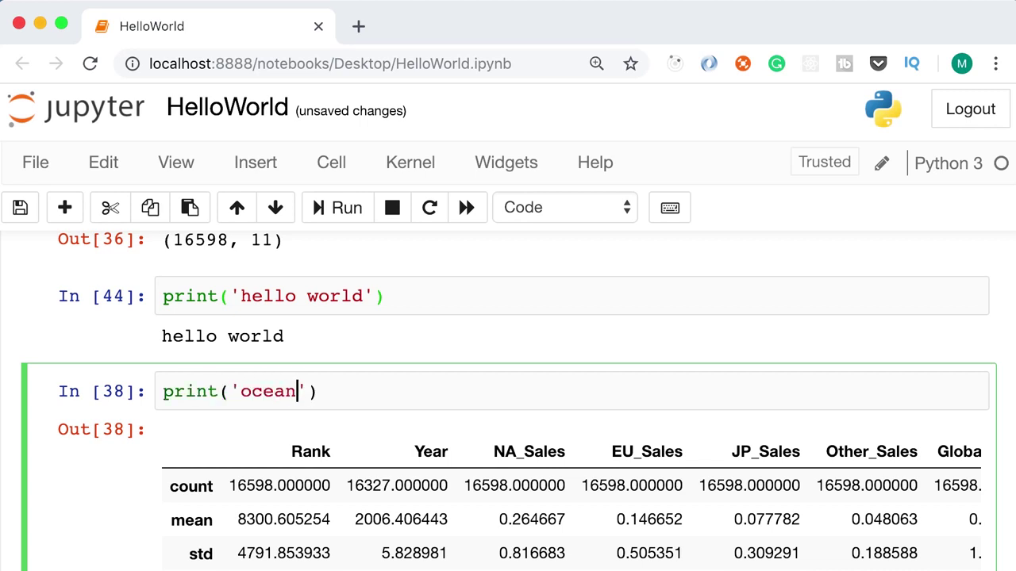
# Step: Rerun only the print('hello world') cell, highlight its output and compare it with the print('ocean') cell's output
pyautogui.click(421, 300)
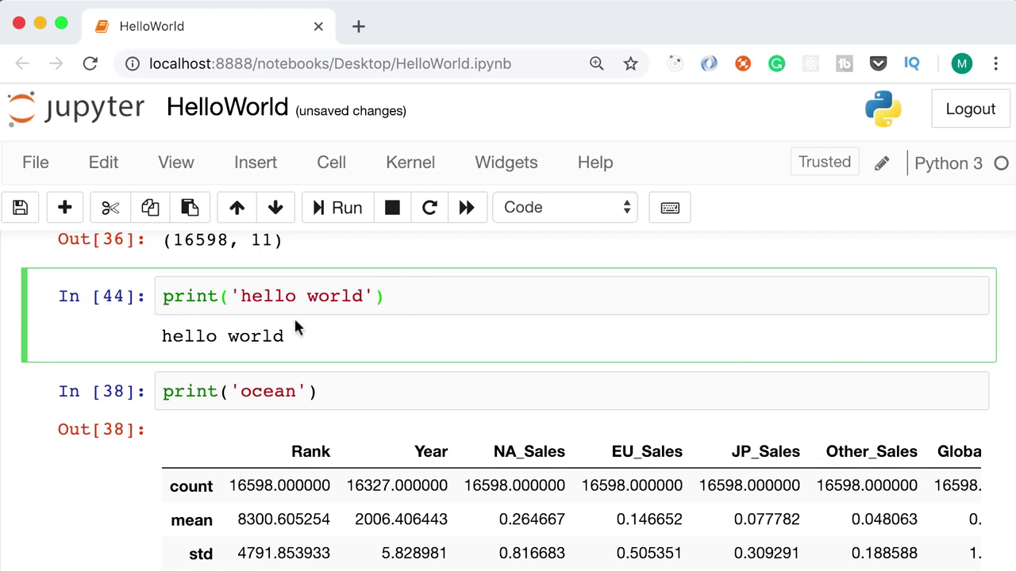
pyautogui.click(324, 216)
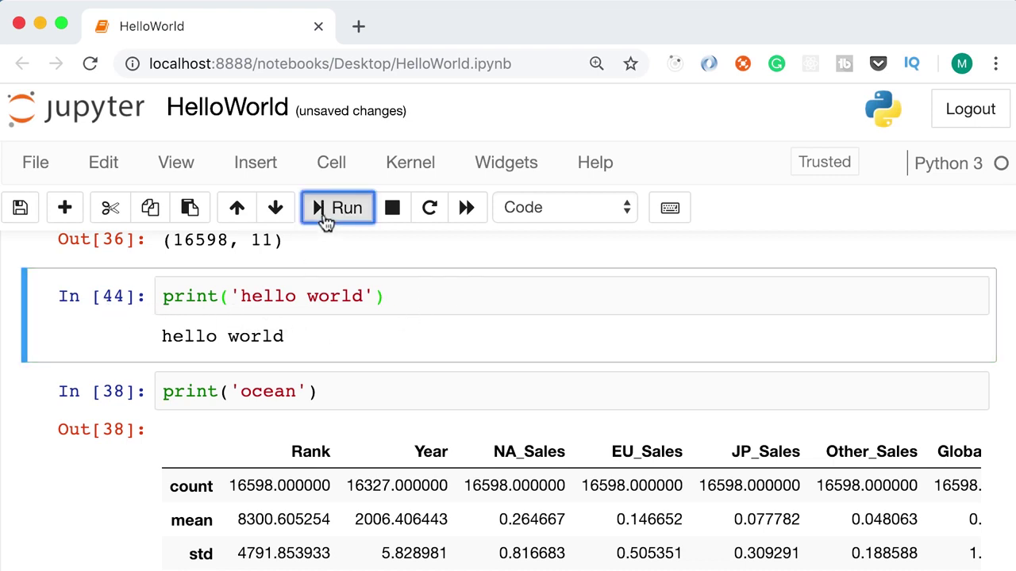
pyautogui.scroll(2, 392, 286)
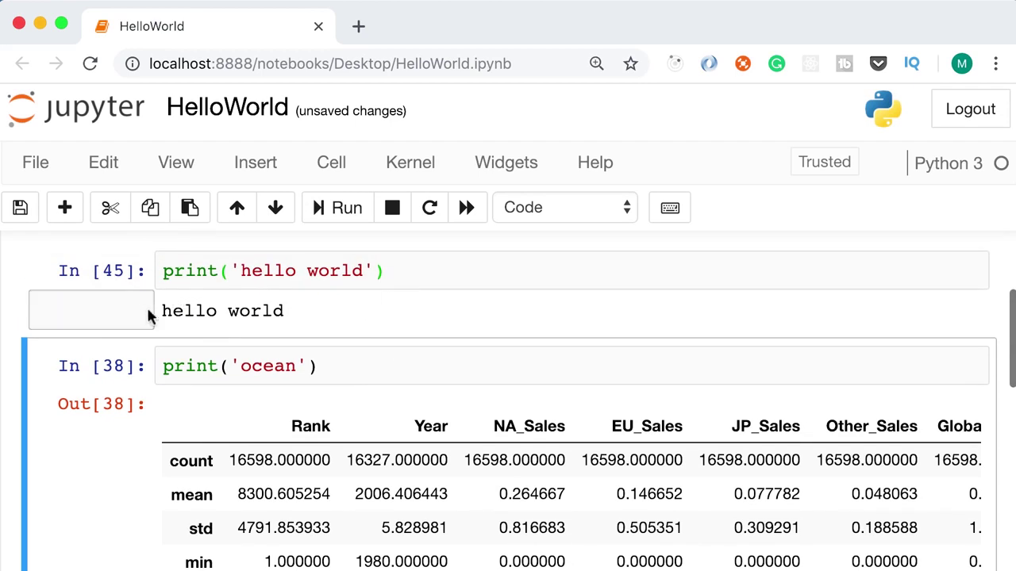
pyautogui.moveTo(161, 309); pyautogui.dragTo(357, 311)
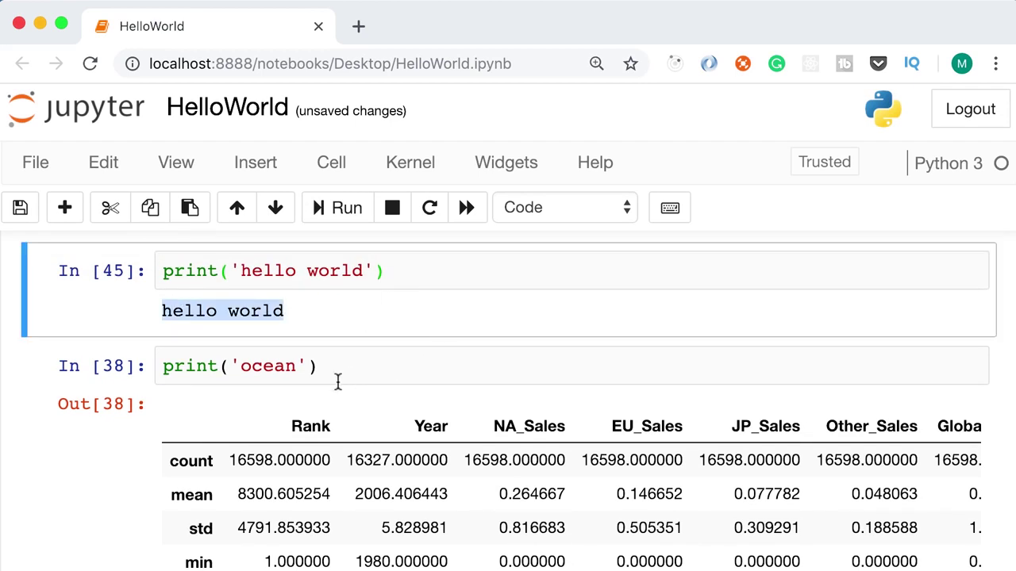
pyautogui.scroll(-1, 190, 450)
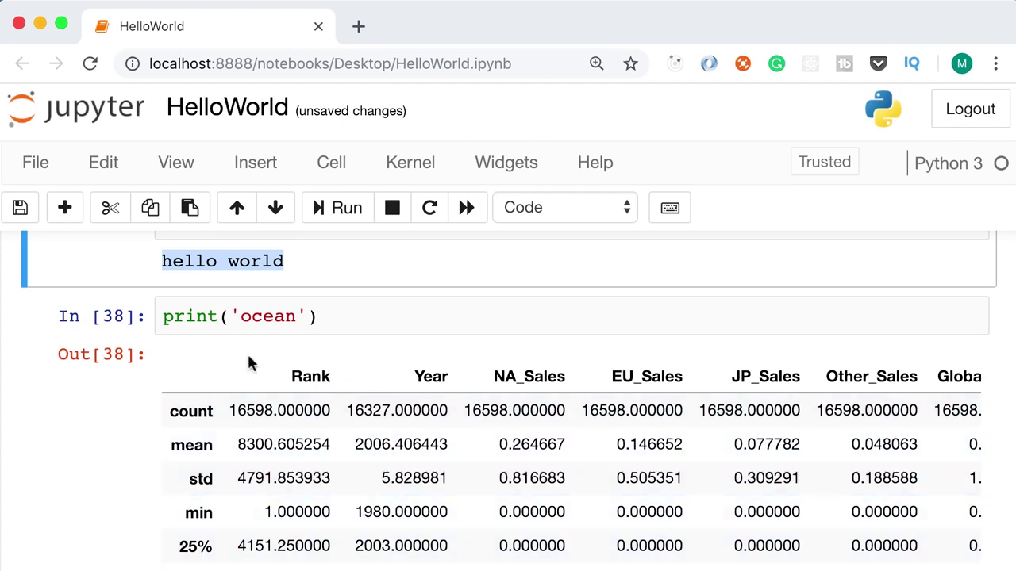
# Step: Run all cells in the notebook and highlight the output of the print('ocean') cell
pyautogui.moveTo(347, 316); pyautogui.dragTo(152, 316)
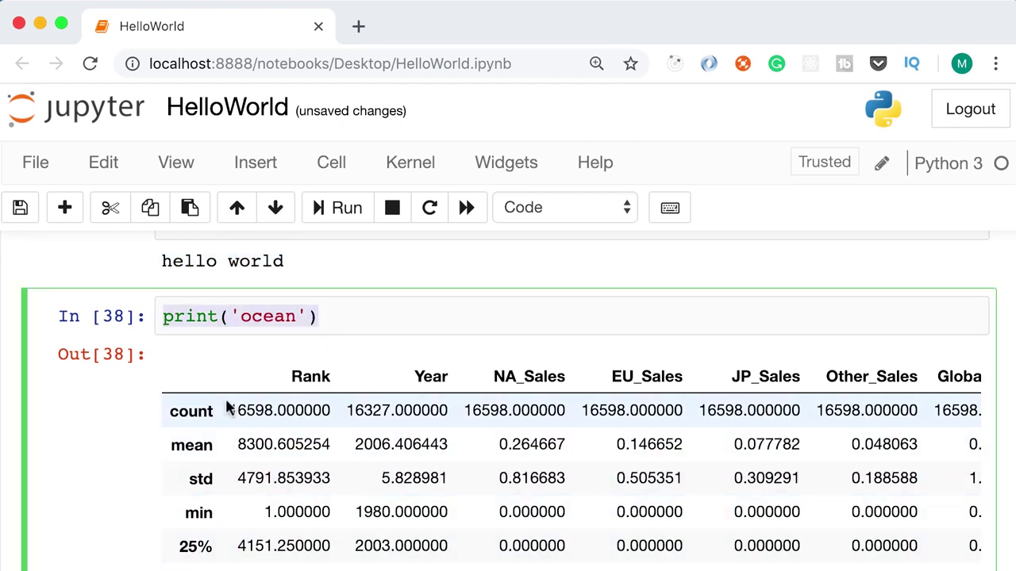
pyautogui.click(332, 173)
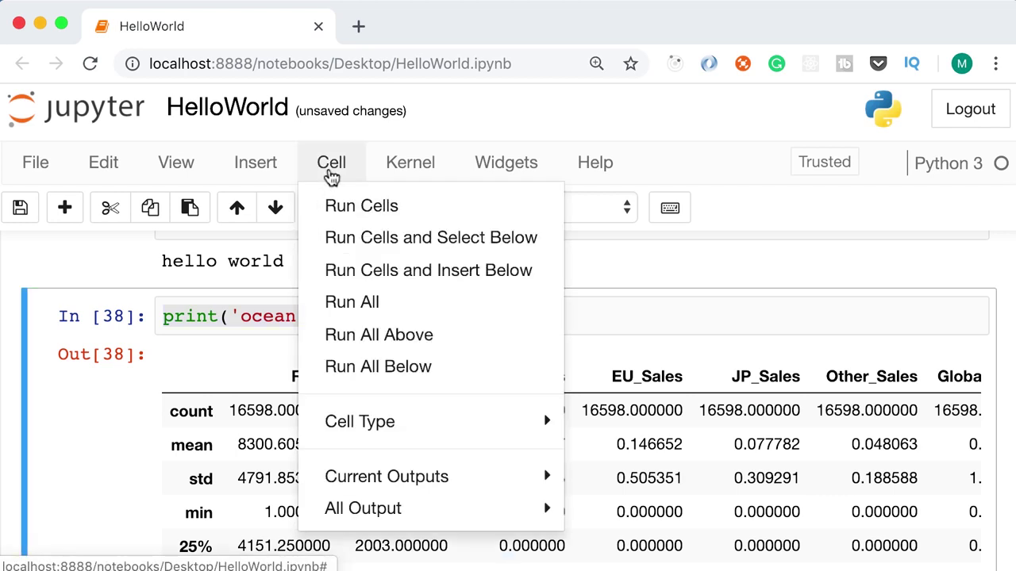
pyautogui.click(383, 309)
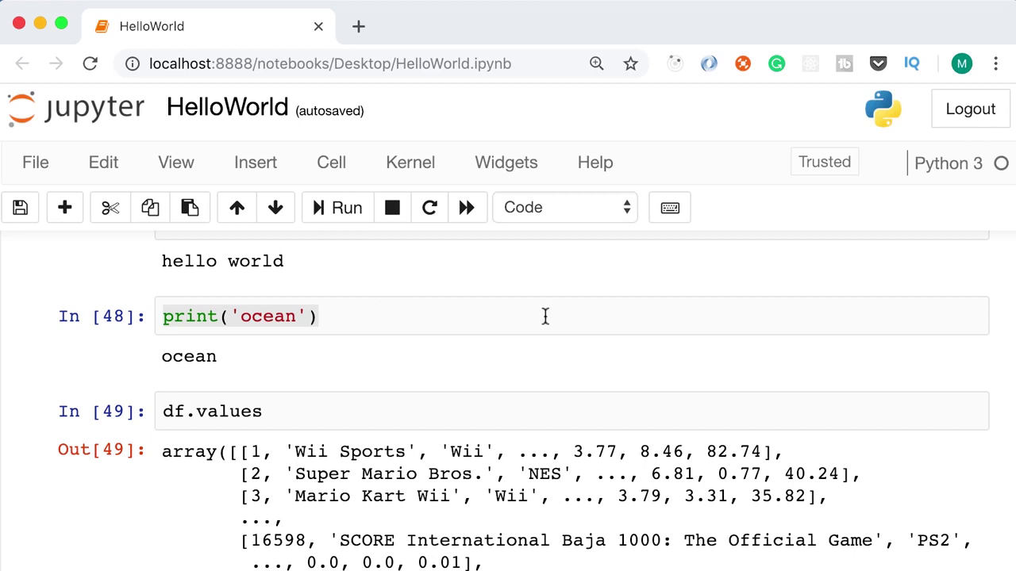
pyautogui.moveTo(163, 358); pyautogui.dragTo(231, 363)
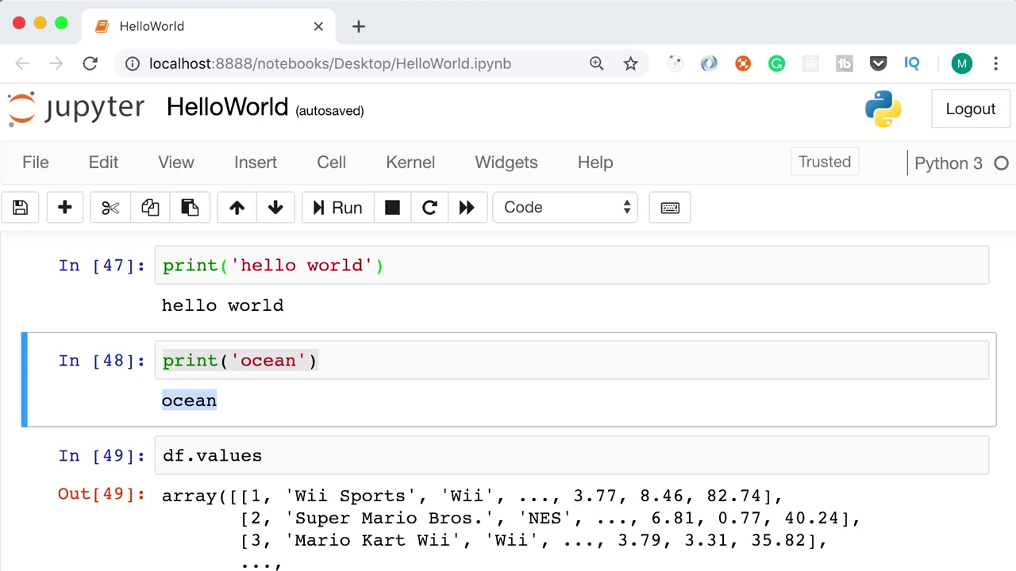
# Step: Replace print('ocean') with df.describe(), calling up the autocompletion list of DataFrame members after entering df
pyautogui.click(344, 362)
pyautogui.press('super+a')
pyautogui.press('BackSpace')
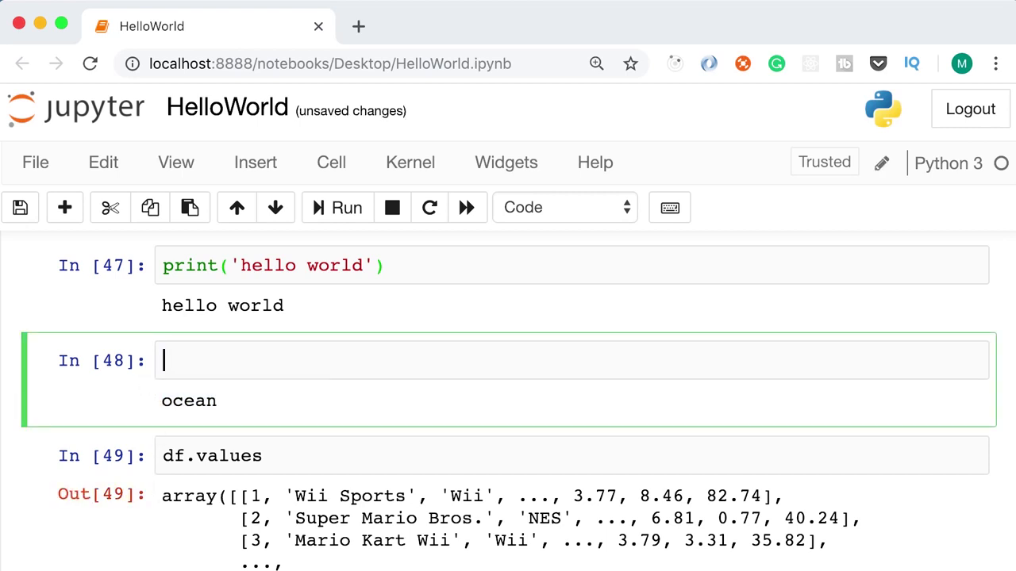
pyautogui.write('df.')
pyautogui.press('Tab')
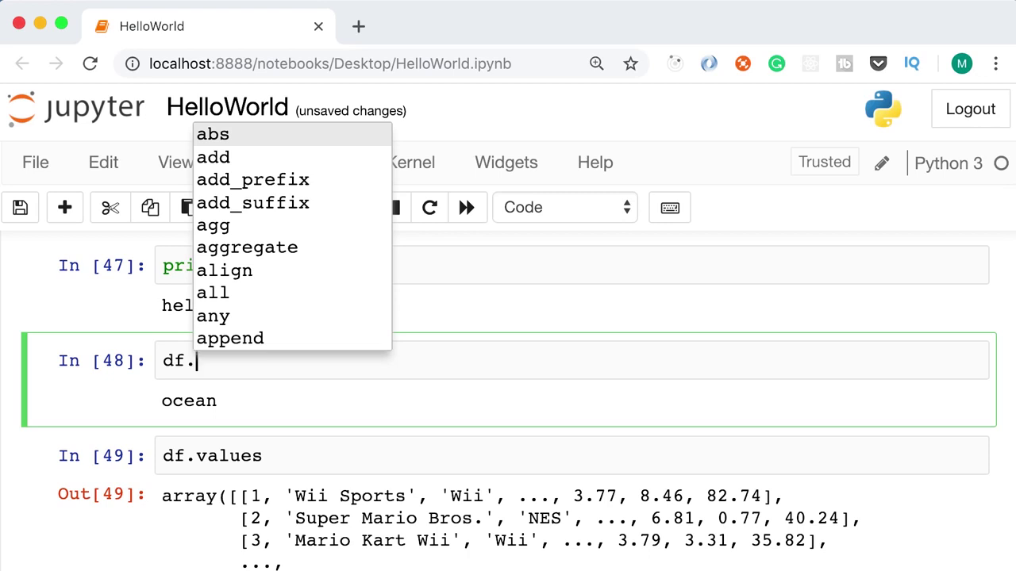
pyautogui.write('des')
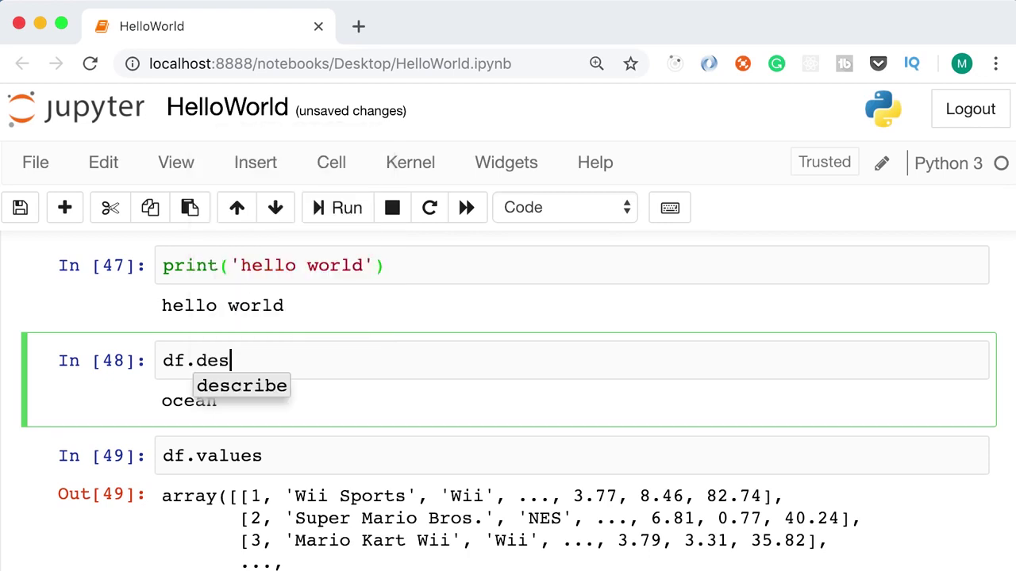
pyautogui.write('cribe(')
# Step: Show the documentation tooltip for the describe method, highlight its parameters and description, and close it
pyautogui.click(264, 361)
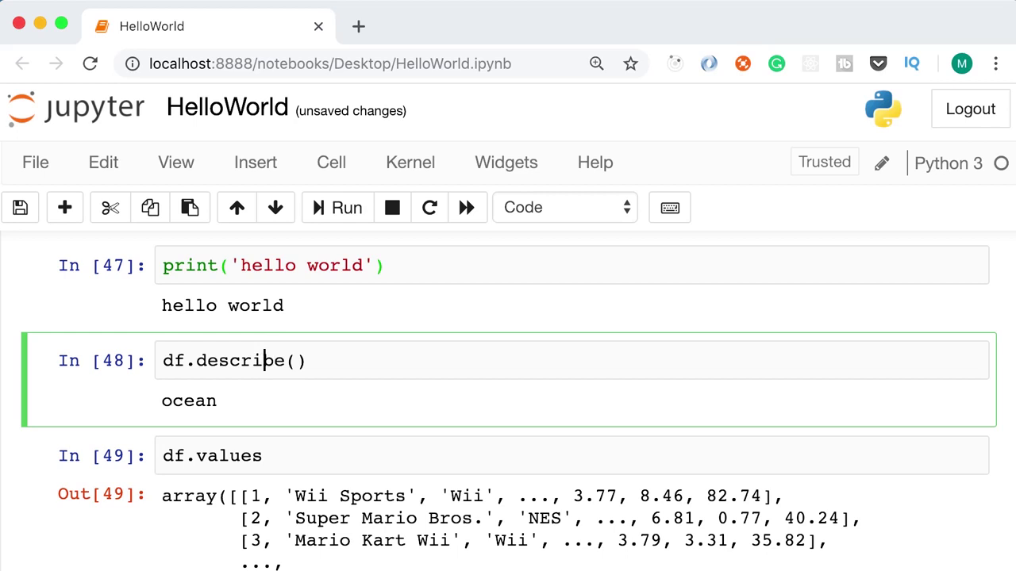
pyautogui.hotkey('shift', 'Tab')
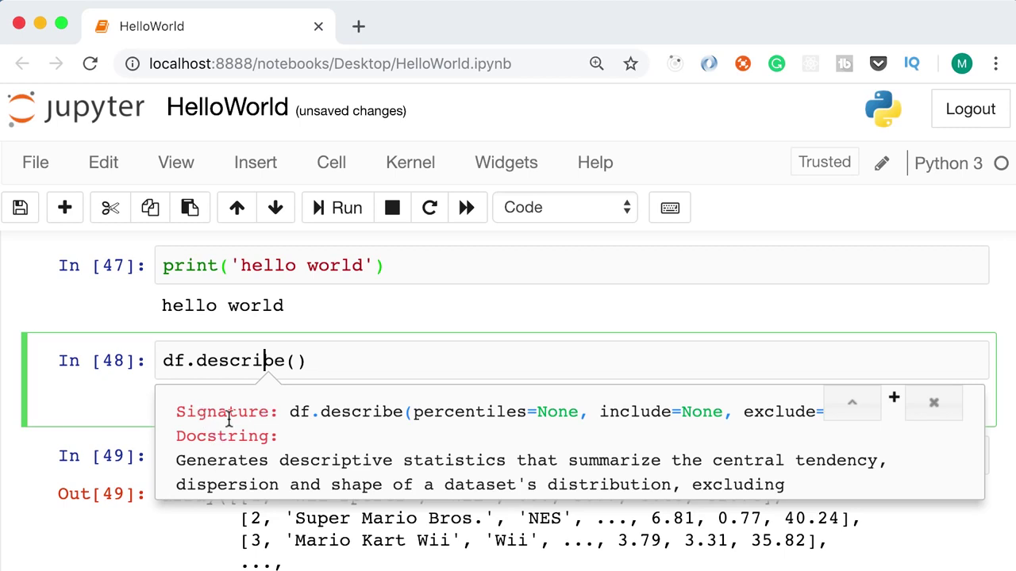
pyautogui.moveTo(320, 411); pyautogui.dragTo(763, 411)
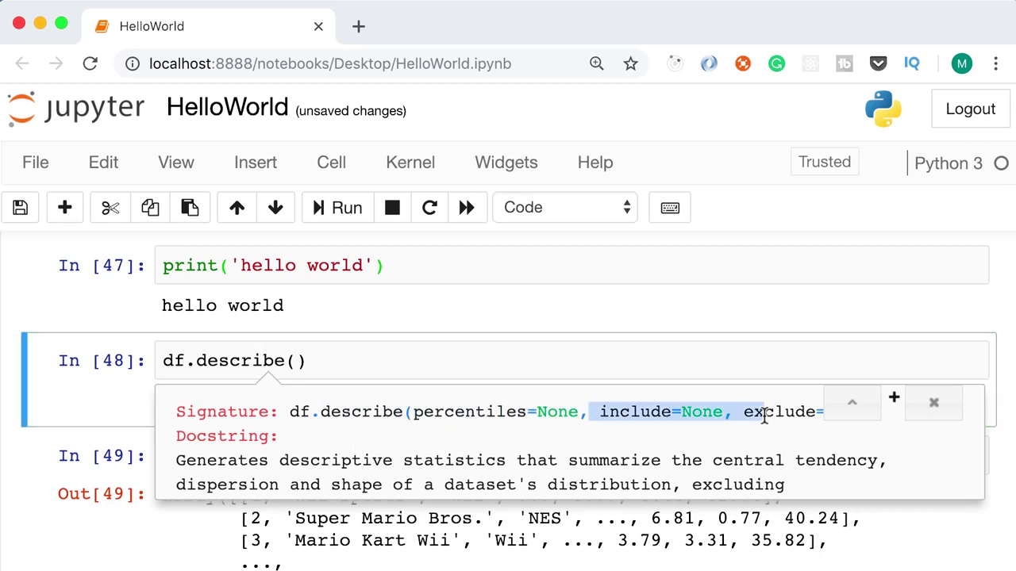
pyautogui.click(339, 435)
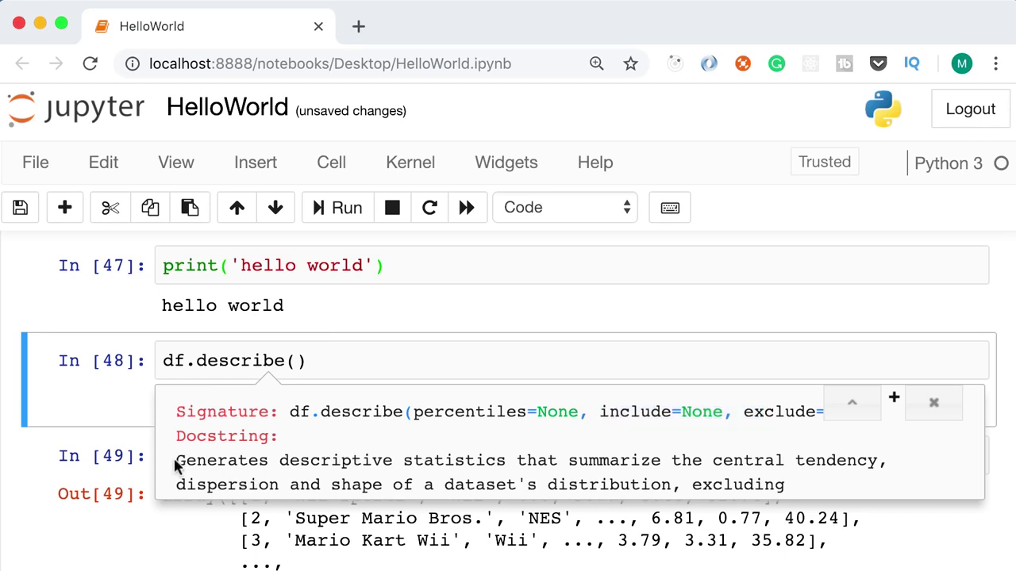
pyautogui.moveTo(175, 460); pyautogui.dragTo(436, 462)
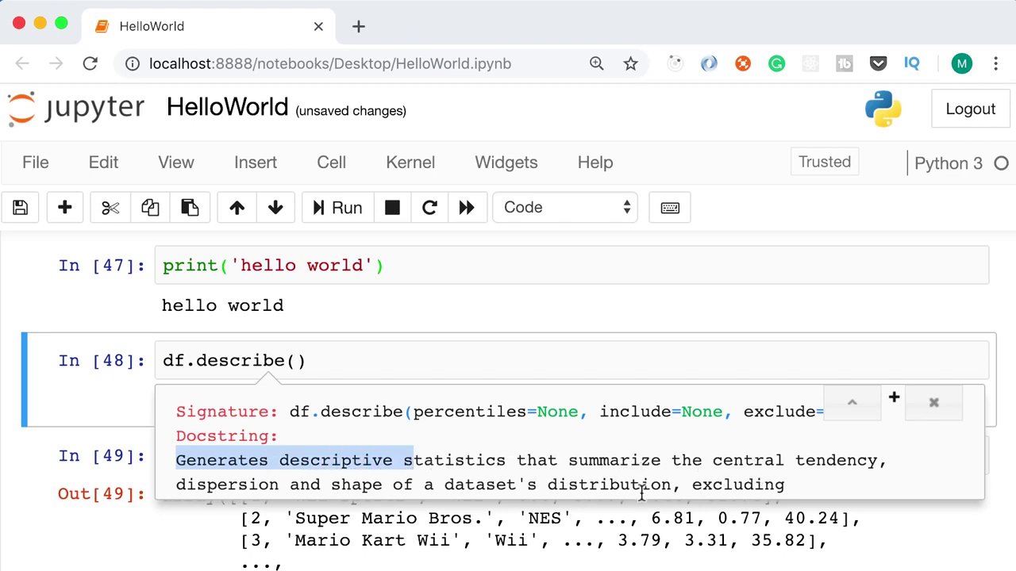
pyautogui.click(617, 492)
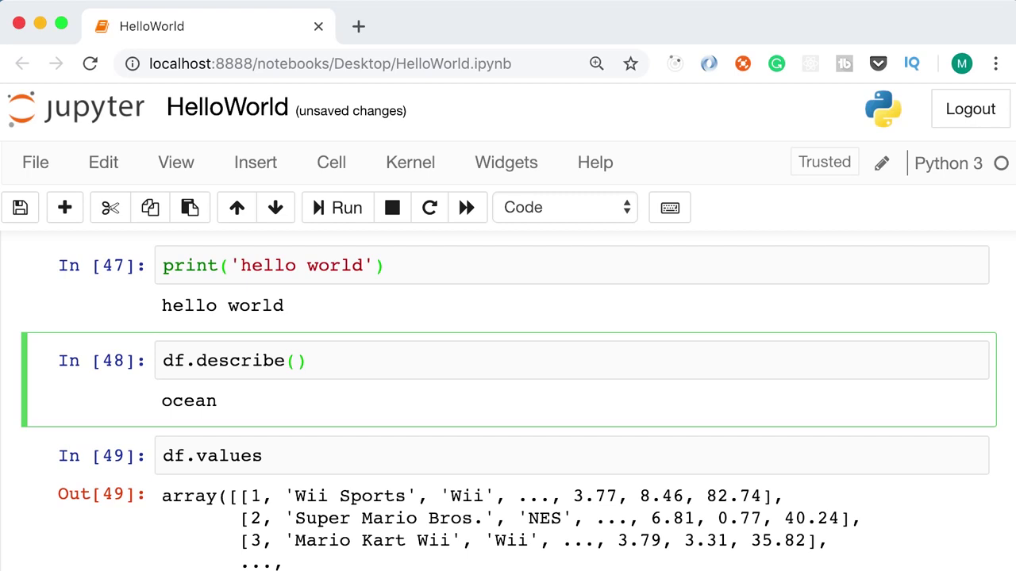
# Step: Comment out the df.describe() line and uncomment it again
pyautogui.press('super+slash')
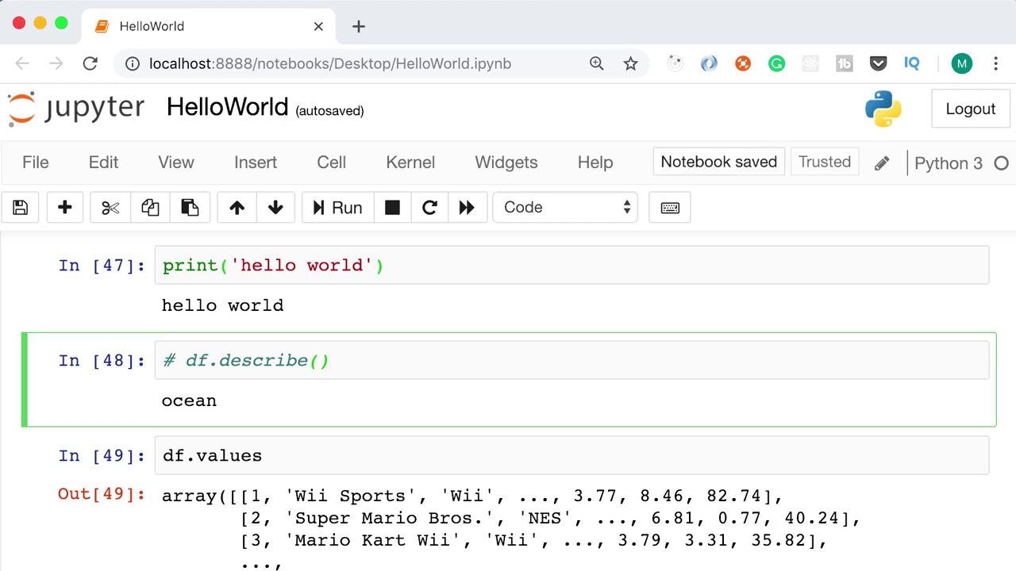
pyautogui.press('super+slash')
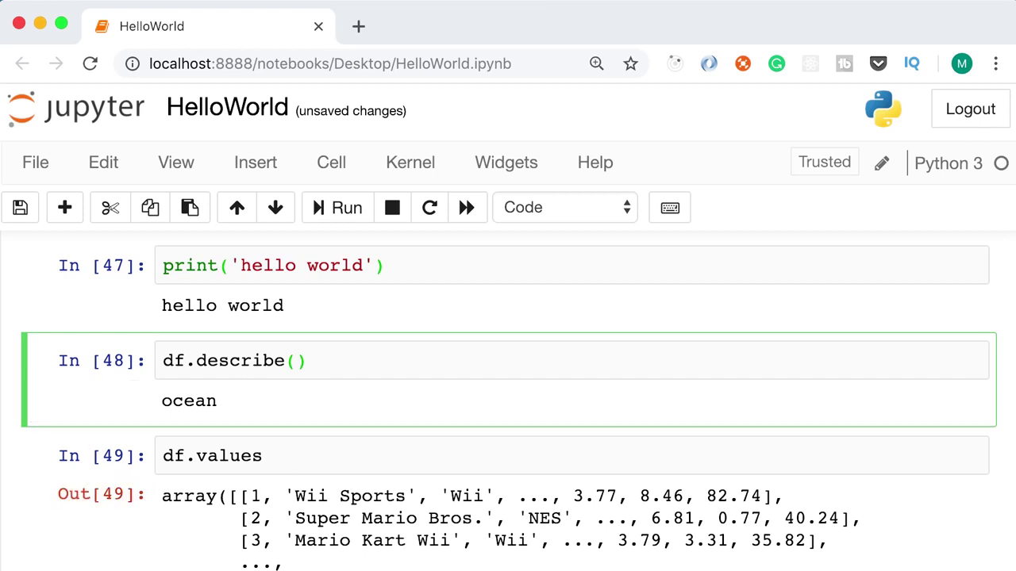
# Step: Delete all cells one after another, starting with the df.describe() cell, until only one empty cell remains
pyautogui.press('Escape')
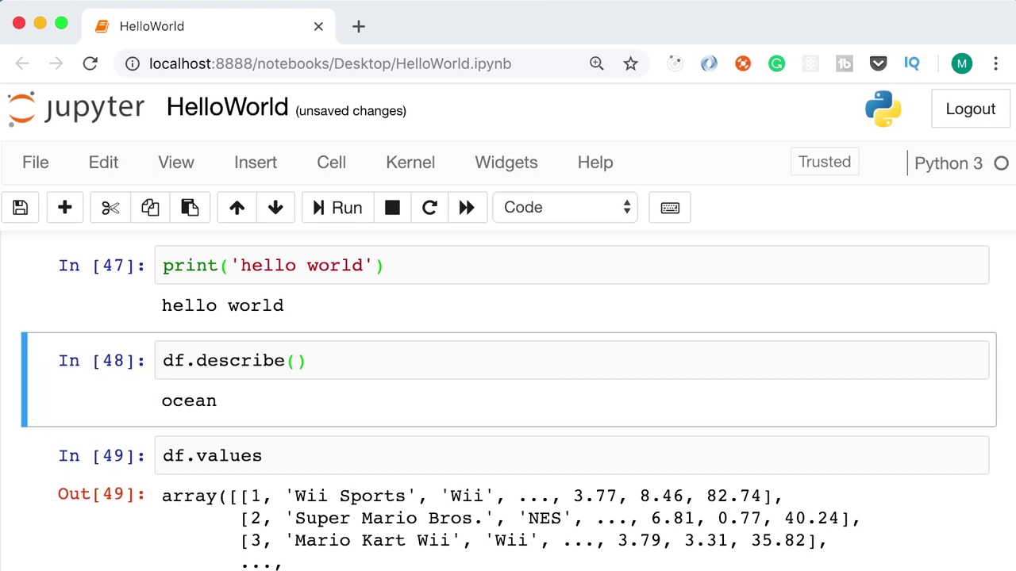
pyautogui.press('d')
pyautogui.press('d')
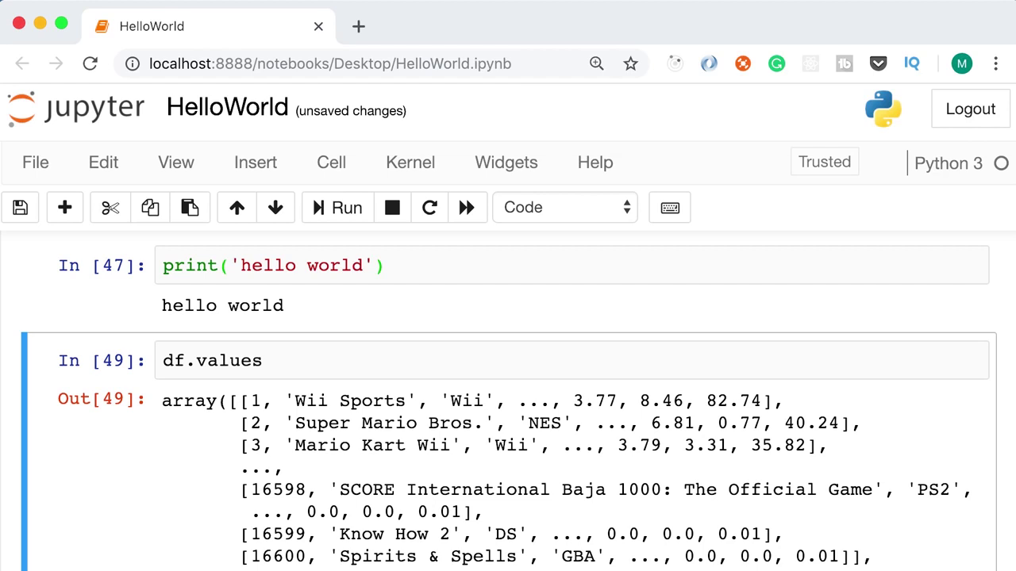
pyautogui.press('d')
pyautogui.press('d')
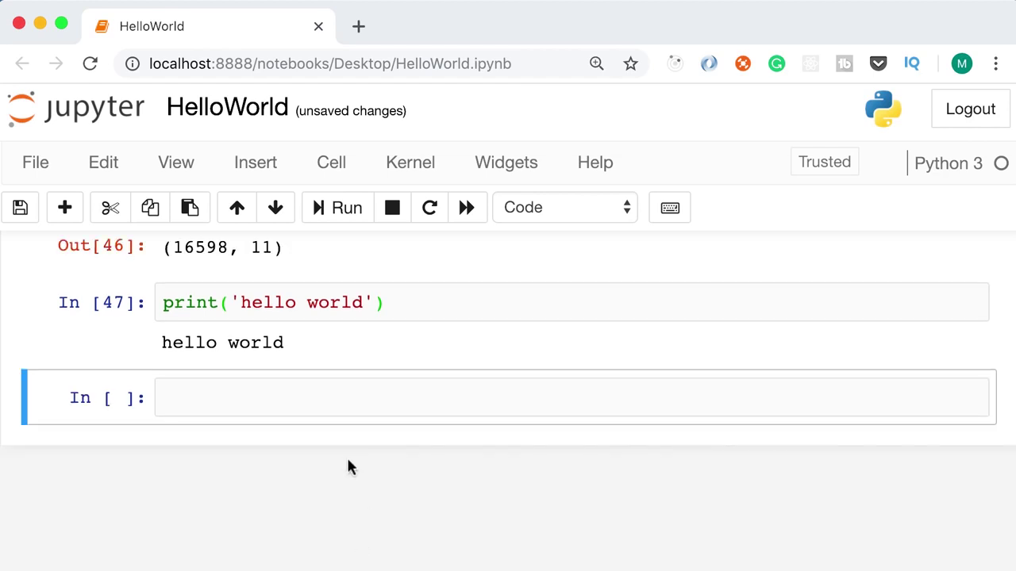
pyautogui.scroll(2, 341, 461)
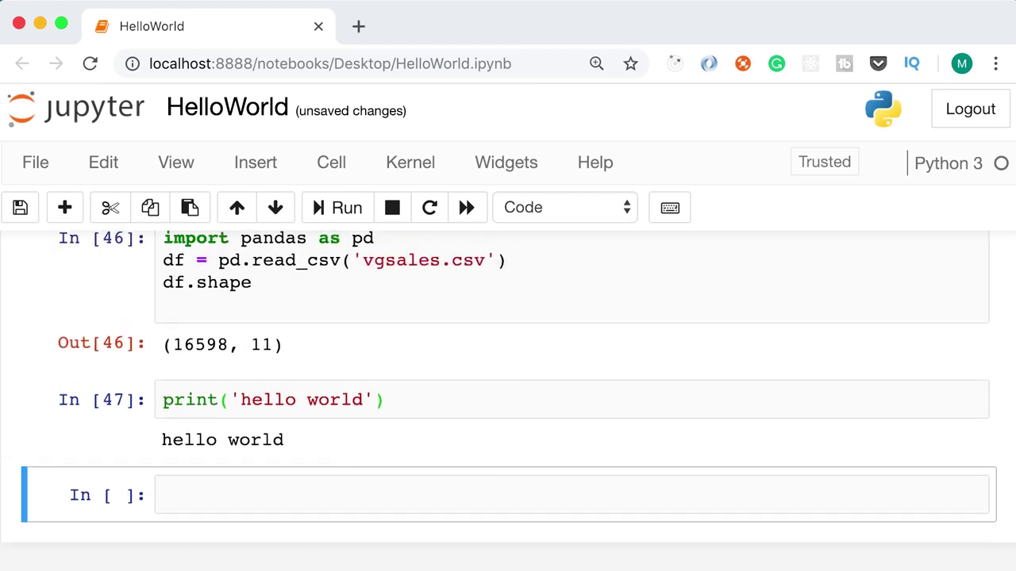
pyautogui.press('d')
pyautogui.press('d')
pyautogui.press('d')
pyautogui.press('d')
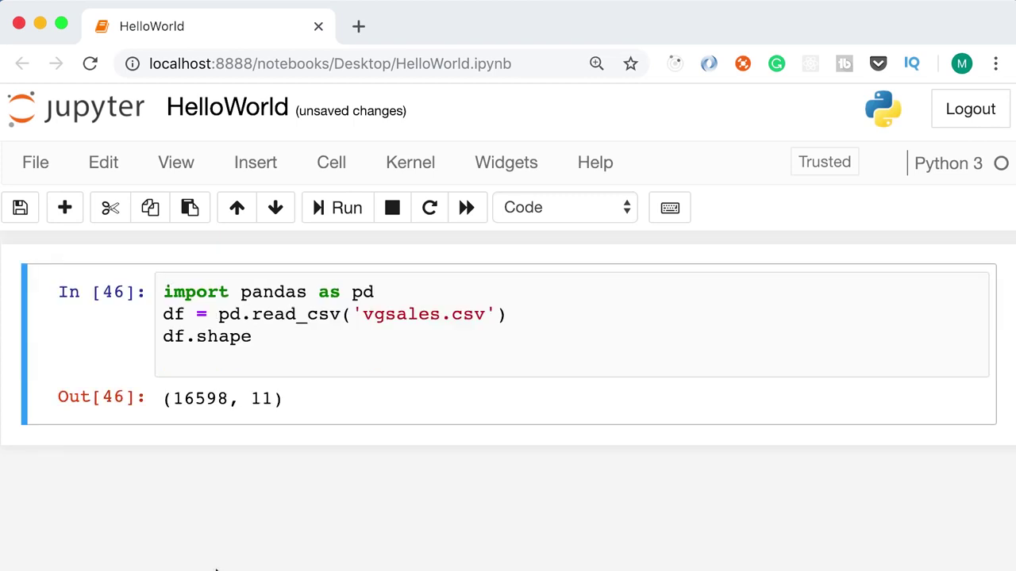
pyautogui.press('d')
pyautogui.press('d')
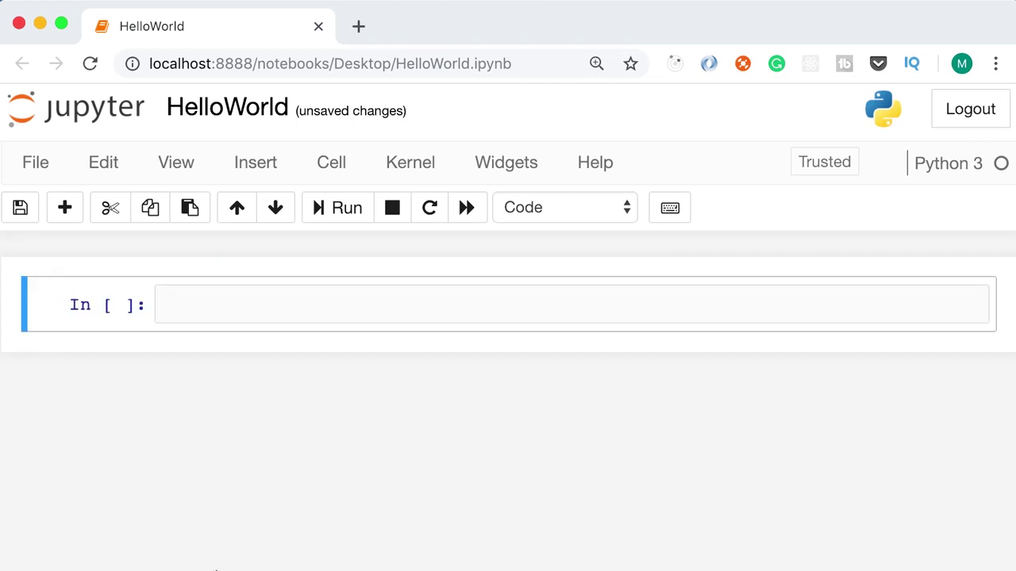